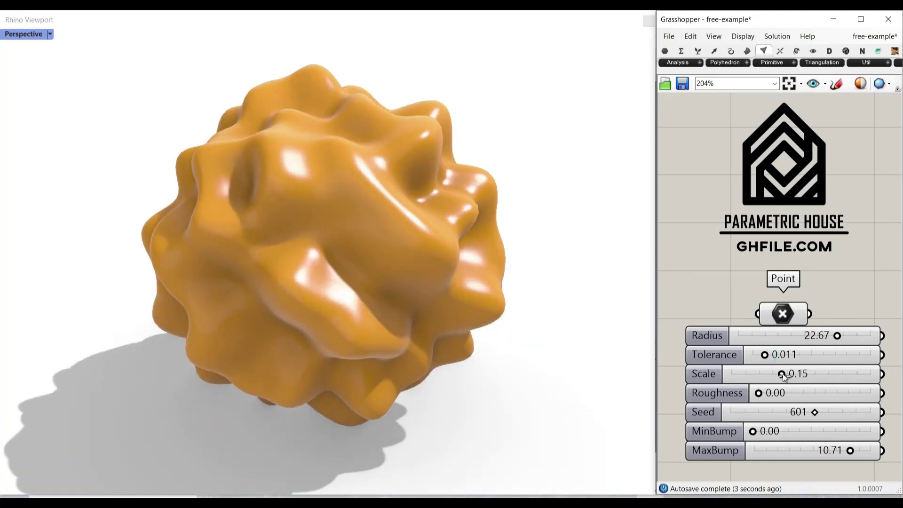
# Adjust the Scale, Roughness, Seed, MinBump and MaxBump sliders until the blob is gently bumped.
pyautogui.moveTo(781, 376); pyautogui.dragTo(808, 375)
pyautogui.moveTo(759, 393)
pyautogui.mouseDown()
pyautogui.moveTo(849, 396)
pyautogui.moveTo(716, 393)
pyautogui.mouseUp()
pyautogui.moveTo(806, 373); pyautogui.dragTo(763, 373)
pyautogui.moveTo(815, 412)
pyautogui.mouseDown()
pyautogui.moveTo(770, 413)
pyautogui.moveTo(833, 412)
pyautogui.mouseUp()
pyautogui.moveTo(752, 431)
pyautogui.mouseDown()
pyautogui.moveTo(854, 431)
pyautogui.moveTo(733, 452)
pyautogui.moveTo(855, 450)
pyautogui.moveTo(705, 438)
pyautogui.mouseUp()
pyautogui.moveTo(856, 450); pyautogui.dragTo(865, 450)
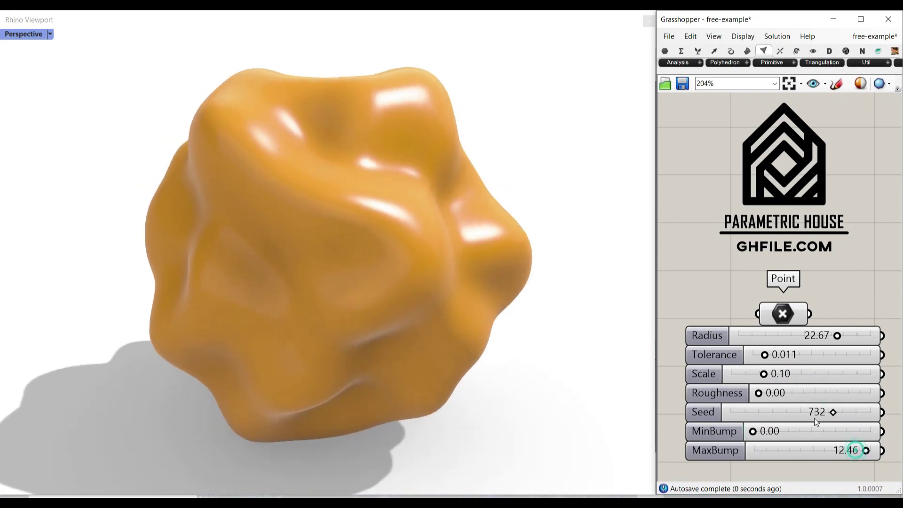
pyautogui.moveTo(763, 374); pyautogui.dragTo(799, 374)
pyautogui.moveTo(866, 451); pyautogui.dragTo(831, 450)
pyautogui.moveTo(833, 412); pyautogui.dragTo(790, 412)
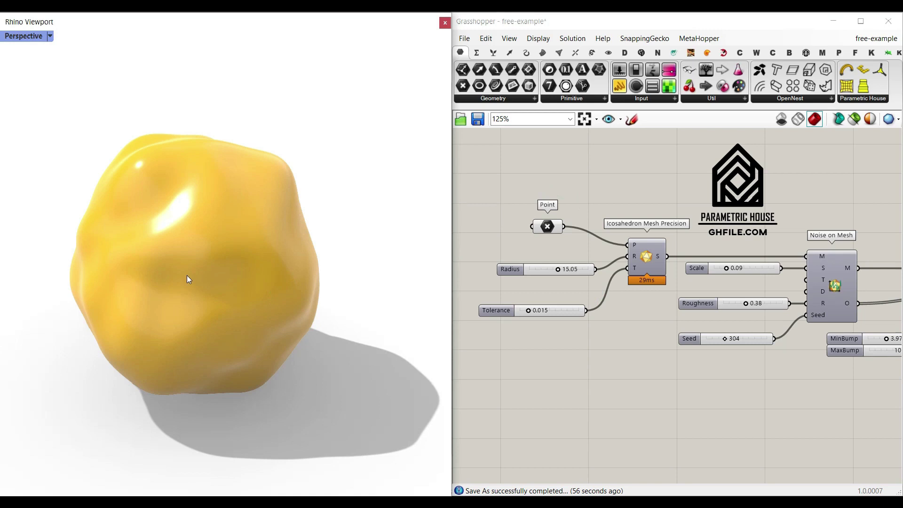
# Enlarge the mesh radius to 18.76, set noise scale to 0.17 and change the seed.
pyautogui.moveTo(187, 275); pyautogui.dragTo(258, 268, button='right')
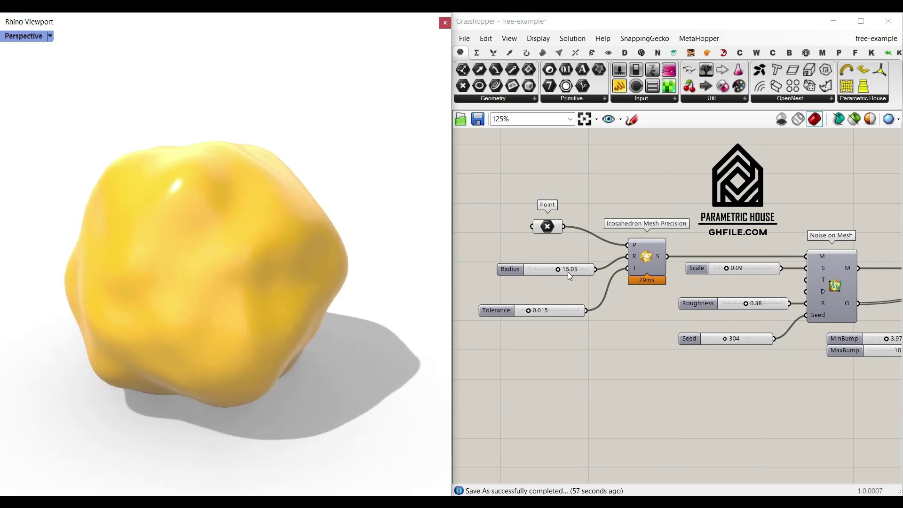
pyautogui.moveTo(557, 270); pyautogui.dragTo(565, 269)
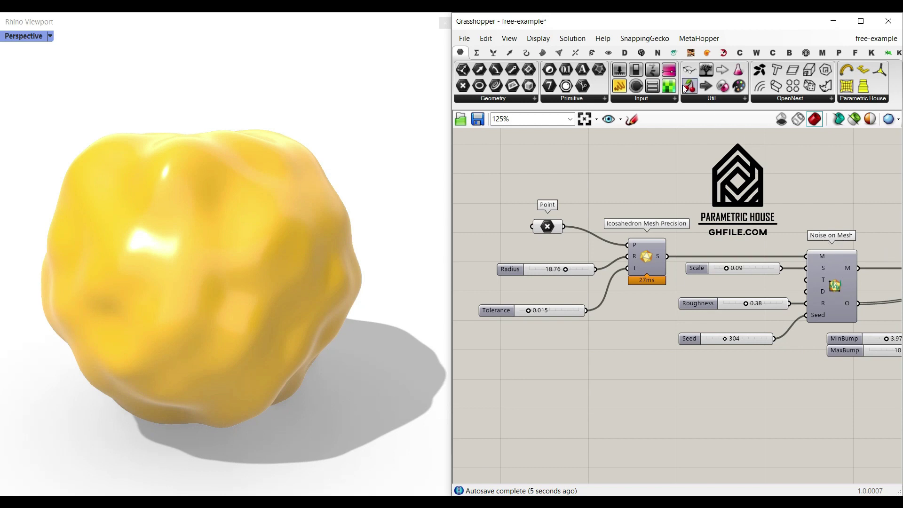
pyautogui.click(708, 54)
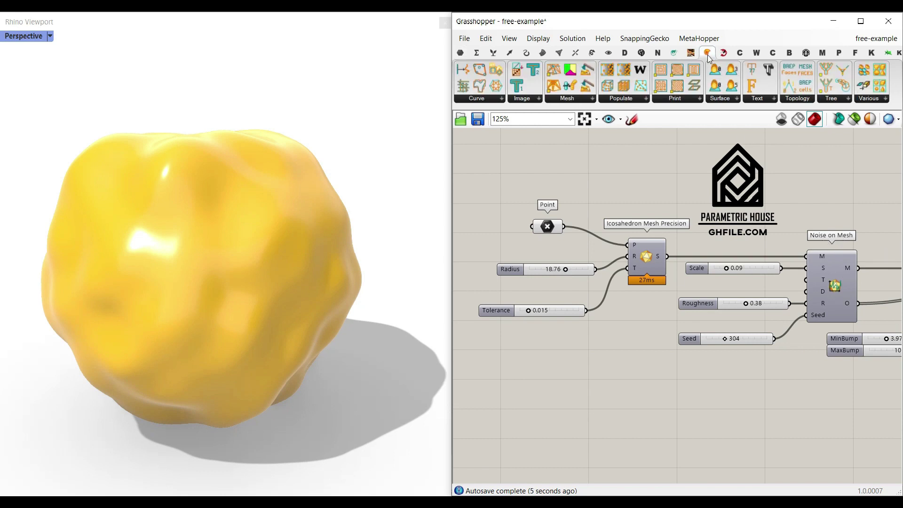
pyautogui.click(460, 53)
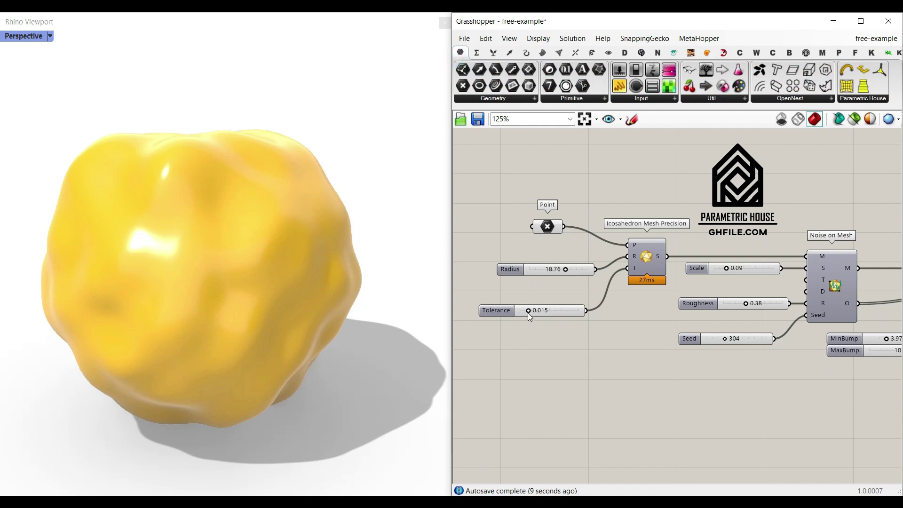
pyautogui.moveTo(725, 269); pyautogui.dragTo(738, 269)
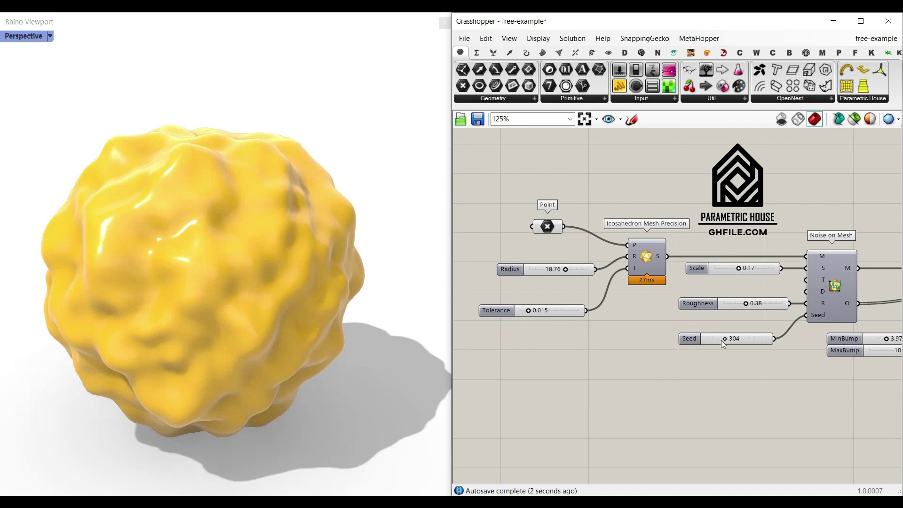
pyautogui.moveTo(722, 338); pyautogui.dragTo(728, 337)
pyautogui.scroll(3, 705, 337)
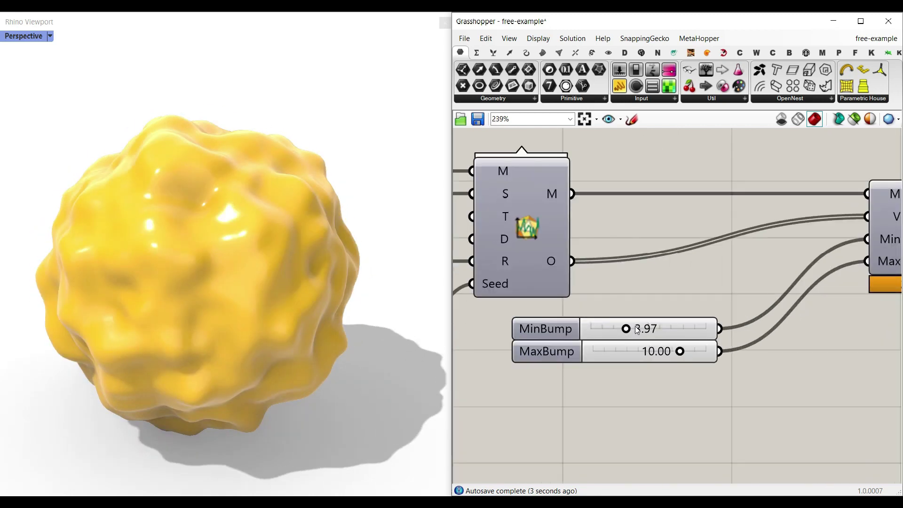
# Set the bump range to MinBump 1.95 and MaxBump 11.30.
pyautogui.moveTo(626, 329)
pyautogui.mouseDown()
pyautogui.moveTo(658, 328)
pyautogui.moveTo(607, 330)
pyautogui.mouseUp()
pyautogui.moveTo(683, 354); pyautogui.dragTo(690, 352)
pyautogui.click(240, 320)
pyautogui.moveTo(240, 321); pyautogui.dragTo(238, 307, button='right')
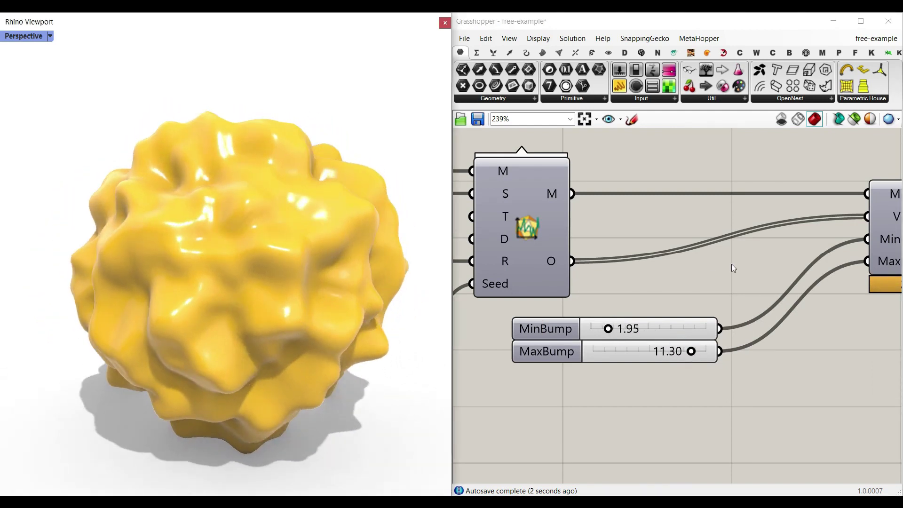
pyautogui.scroll(-2, 621, 260)
pyautogui.scroll(3, 620, 259)
# Set the Perspective viewport to Shaded so the blob shows its mesh wires.
pyautogui.rightClick(626, 244)
pyautogui.click(644, 264)
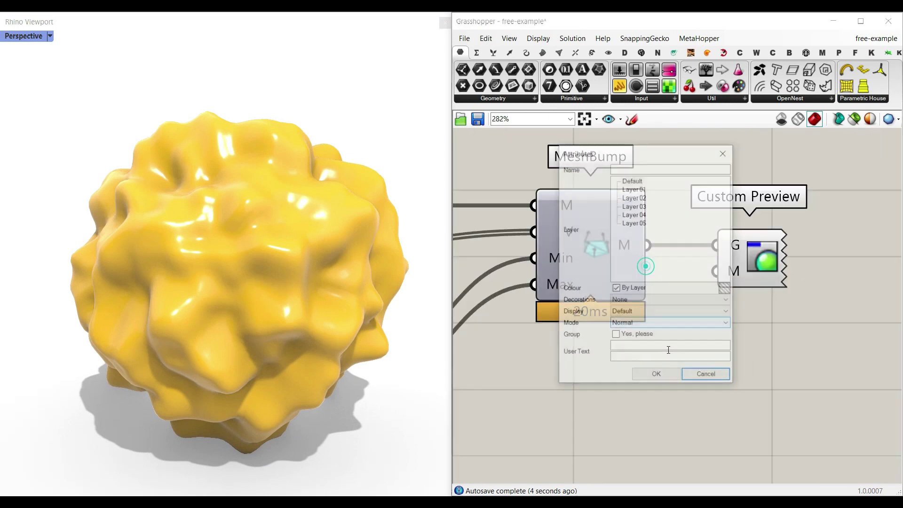
pyautogui.click(657, 376)
pyautogui.click(46, 36)
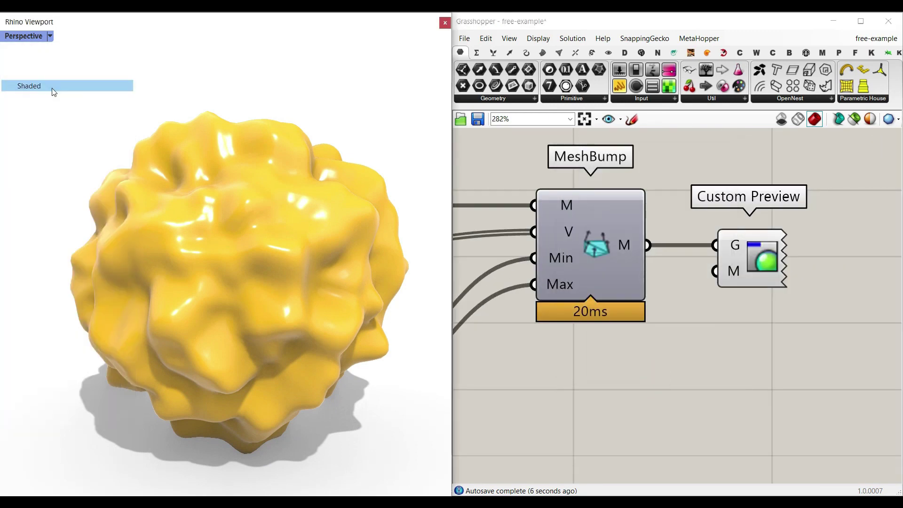
pyautogui.click(56, 85)
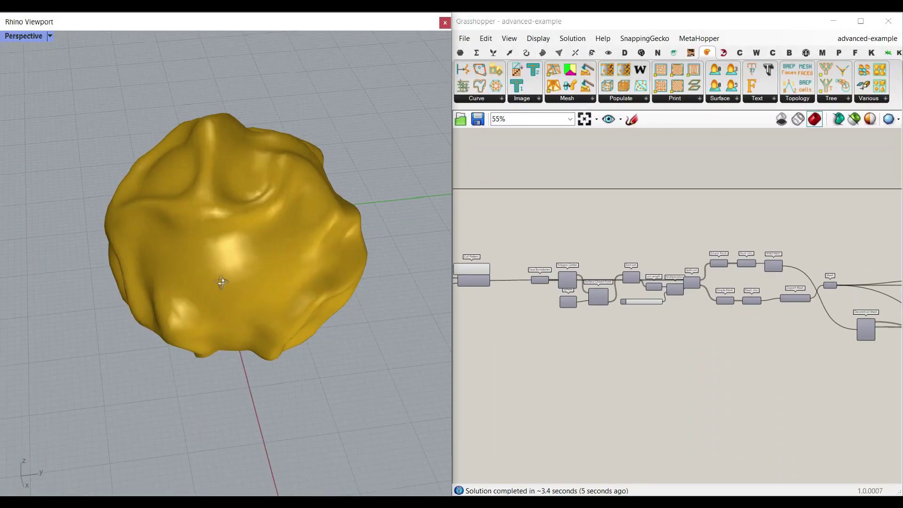
# Bake the Weaverbird Laplacian-smoothed mesh output into Rhino.
pyautogui.moveTo(221, 281); pyautogui.dragTo(271, 251, button='right')
pyautogui.scroll(3, 261, 252)
pyautogui.scroll(2, 775, 277)
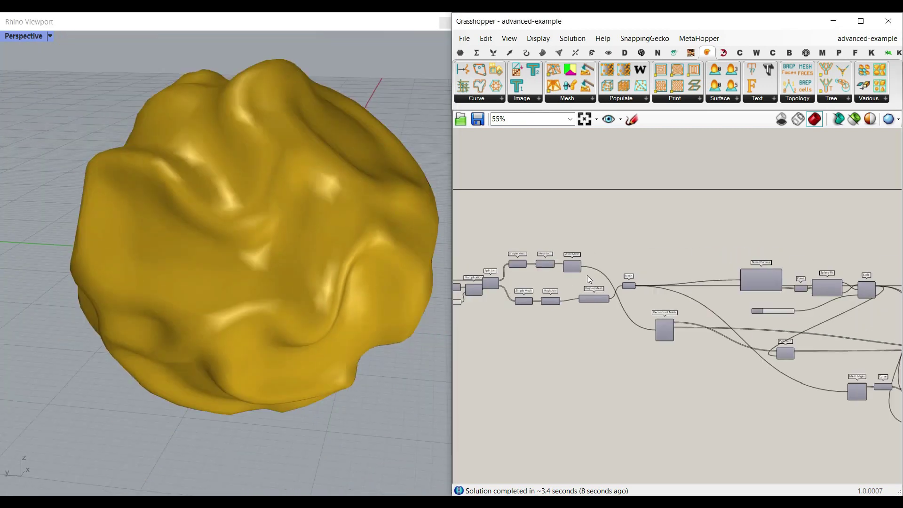
pyautogui.scroll(2, 574, 281)
pyautogui.scroll(3, 589, 280)
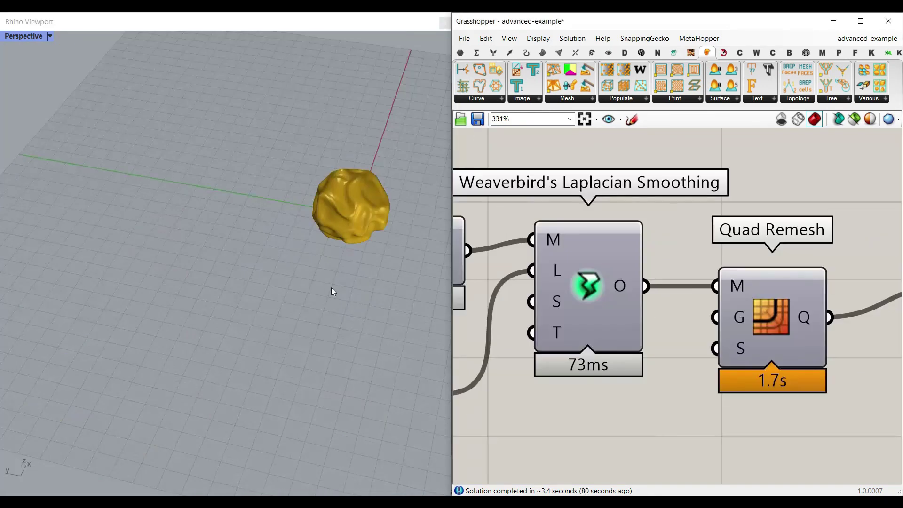
pyautogui.moveTo(333, 288); pyautogui.dragTo(247, 204, button='right')
pyautogui.scroll(3, 248, 203)
pyautogui.scroll(2, 247, 204)
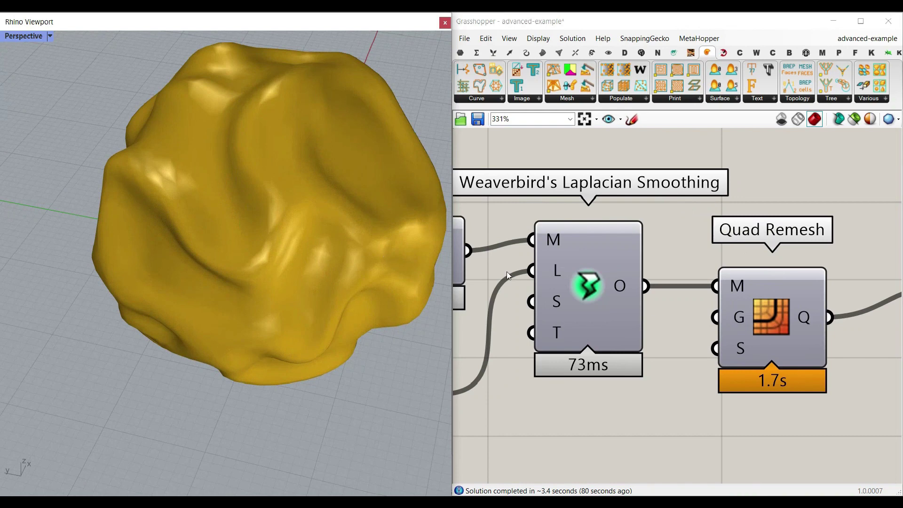
pyautogui.rightClick(633, 286)
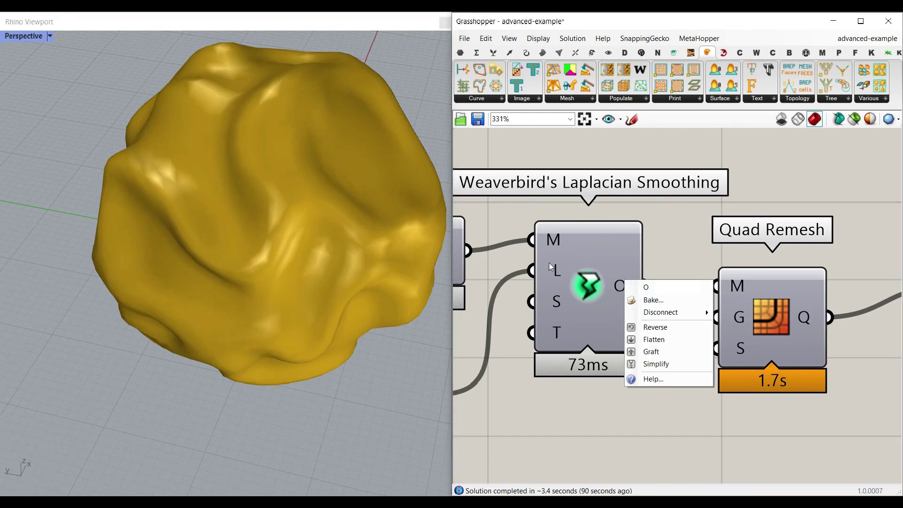
pyautogui.click(653, 300)
pyautogui.click(655, 414)
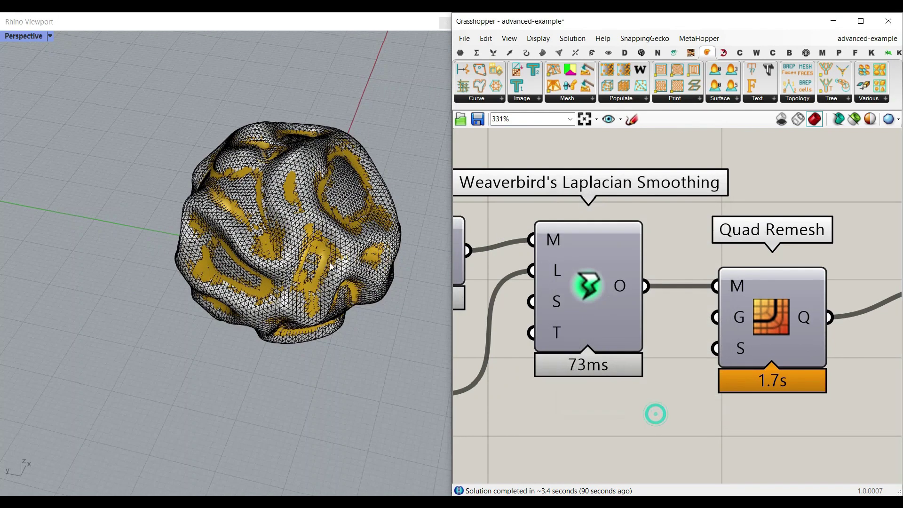
# Move the baked mesh beside the gold mesh and inspect it.
pyautogui.moveTo(320, 264); pyautogui.dragTo(149, 268)
pyautogui.press('Escape')
pyautogui.scroll(3, 199, 223)
pyautogui.scroll(-5, 199, 223)
pyautogui.click(141, 261)
pyautogui.press('Escape')
pyautogui.scroll(5, 105, 286)
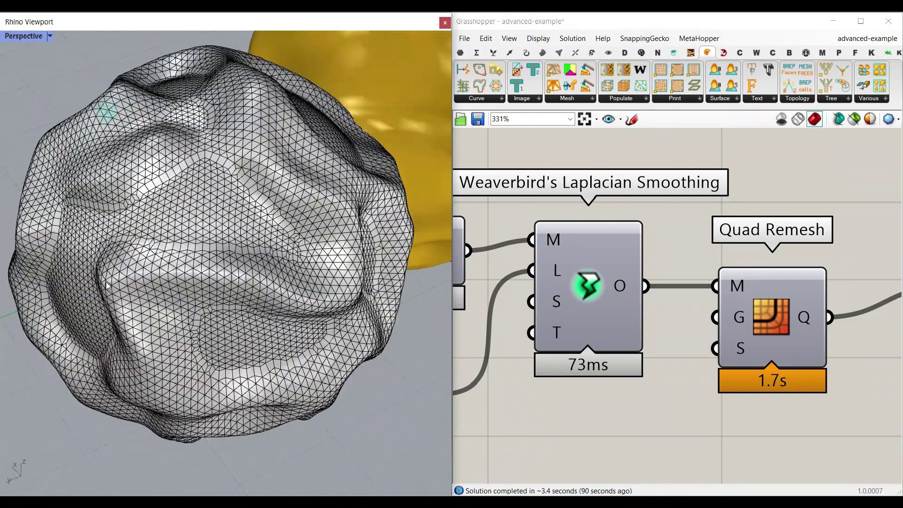
pyautogui.scroll(3, 124, 251)
pyautogui.scroll(2, 126, 226)
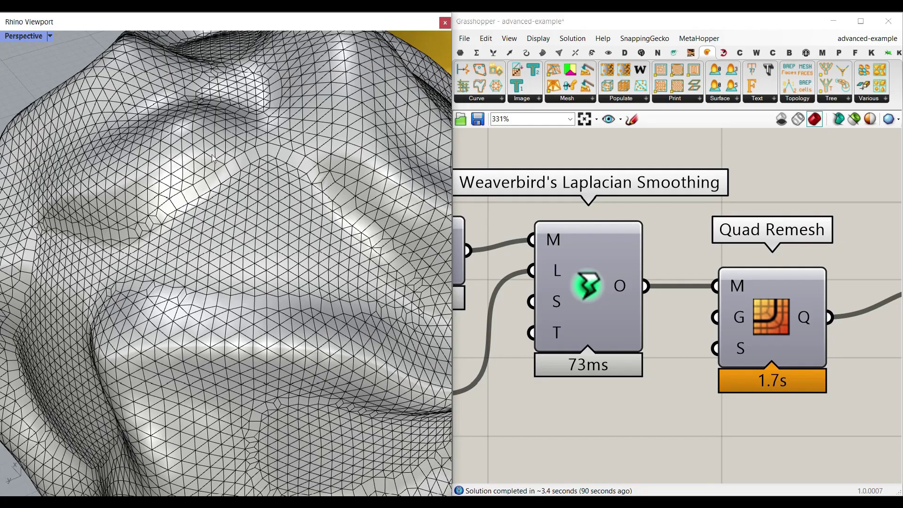
pyautogui.scroll(-5, 254, 227)
pyautogui.scroll(2, 296, 238)
pyautogui.scroll(2, 145, 317)
pyautogui.scroll(-4, 286, 315)
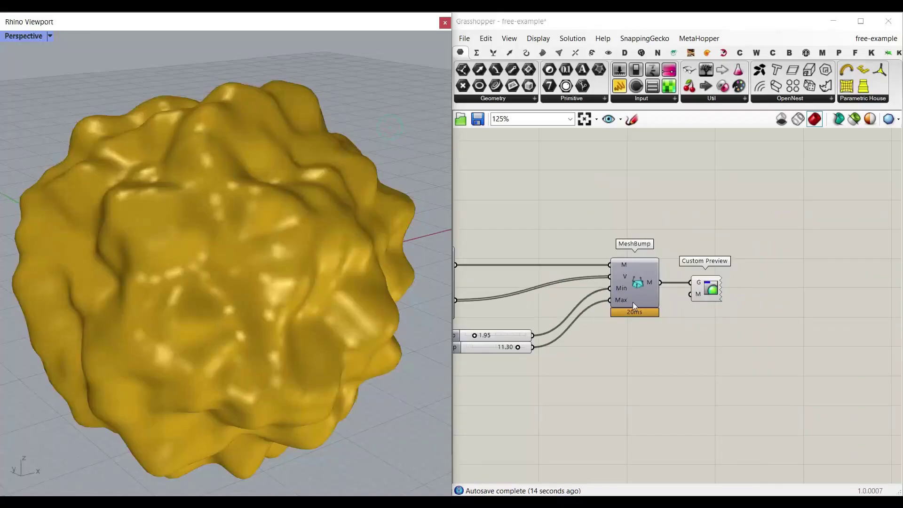
pyautogui.scroll(-3, 861, 334)
# Select all components of the definition and hide their geometry preview.
pyautogui.moveTo(856, 368); pyautogui.dragTo(548, 254)
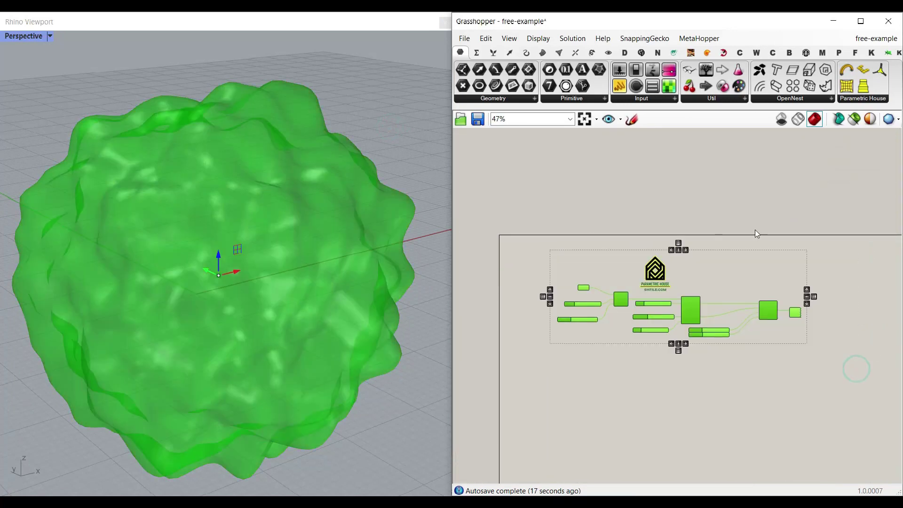
pyautogui.rightClick(755, 229)
pyautogui.click(772, 244)
pyautogui.click(734, 245)
pyautogui.scroll(5, 618, 299)
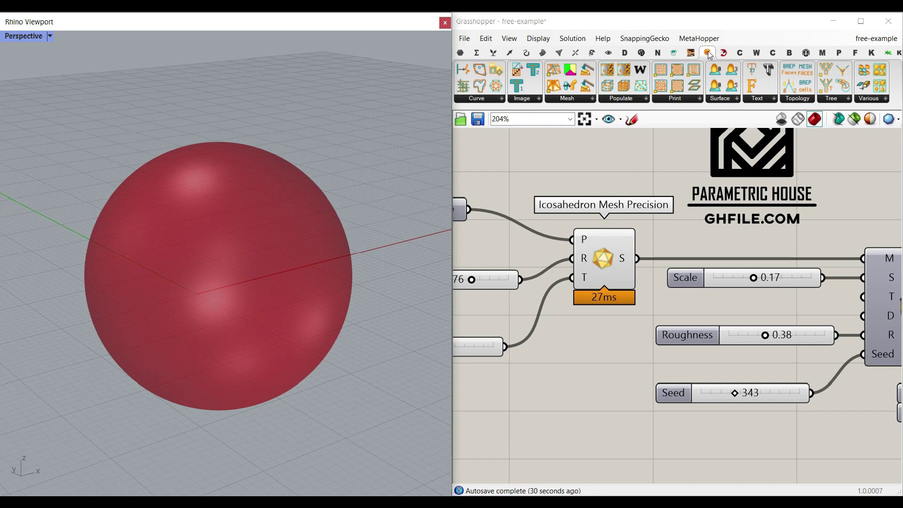
# Add the Icosahedron Mesh Precision component from the Nautilus mesh panel.
pyautogui.click(708, 55)
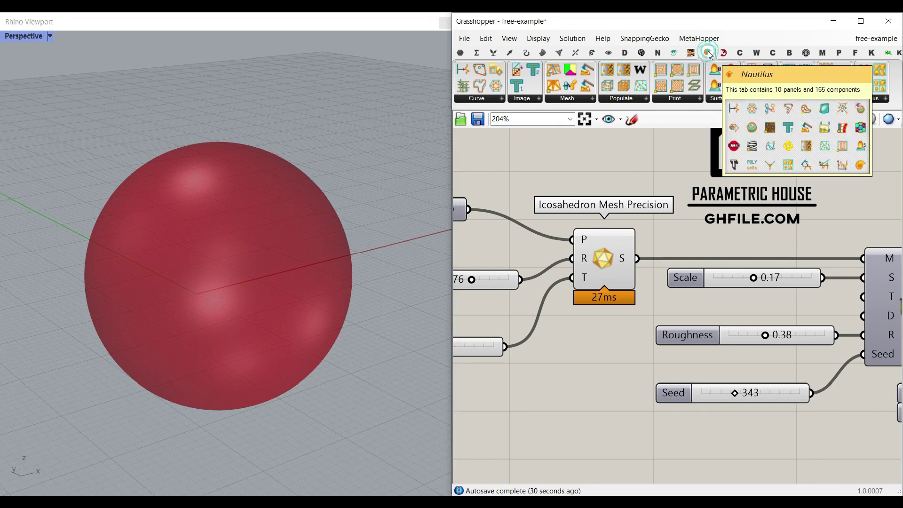
pyautogui.click(562, 98)
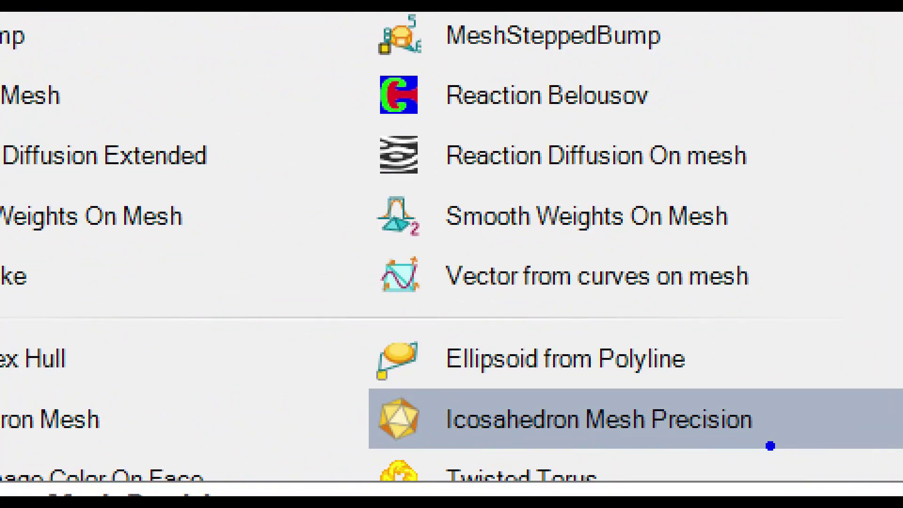
pyautogui.click(770, 445)
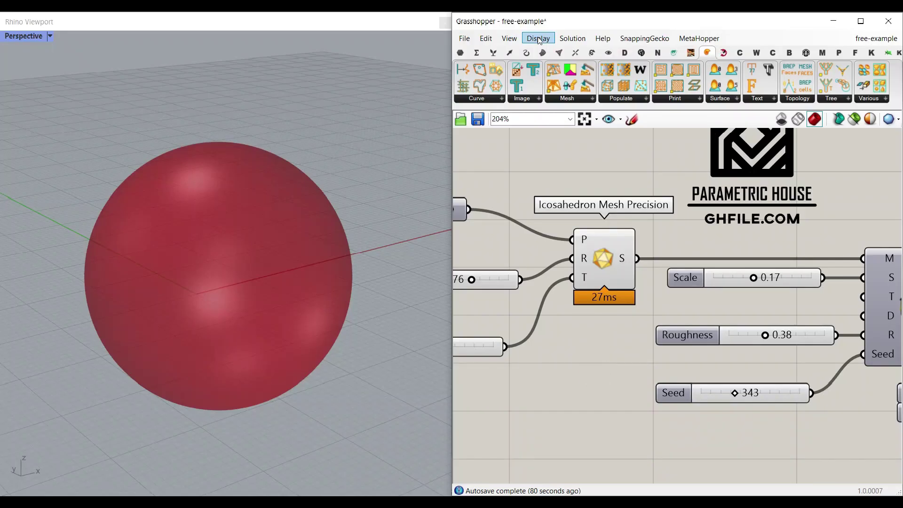
# Turn on Preview Mesh Edges and bring up the Nautilus mesh component list.
pyautogui.click(538, 40)
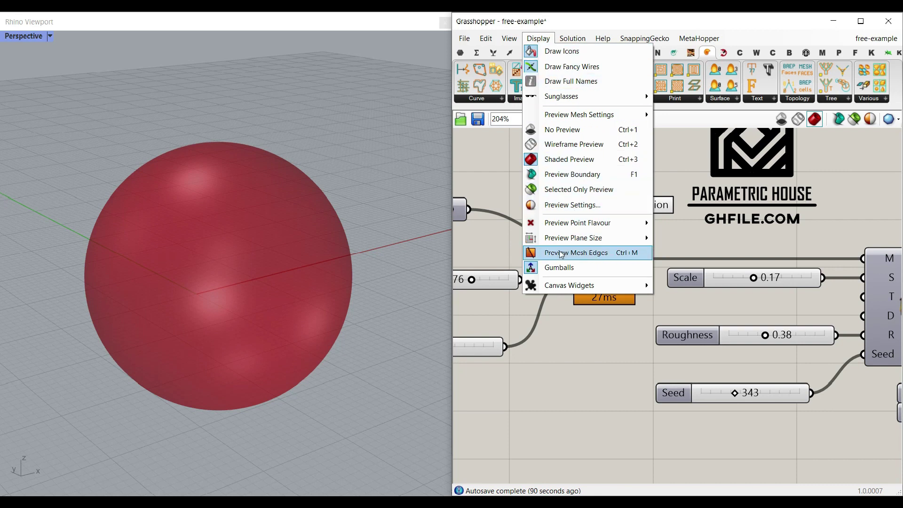
pyautogui.click(580, 251)
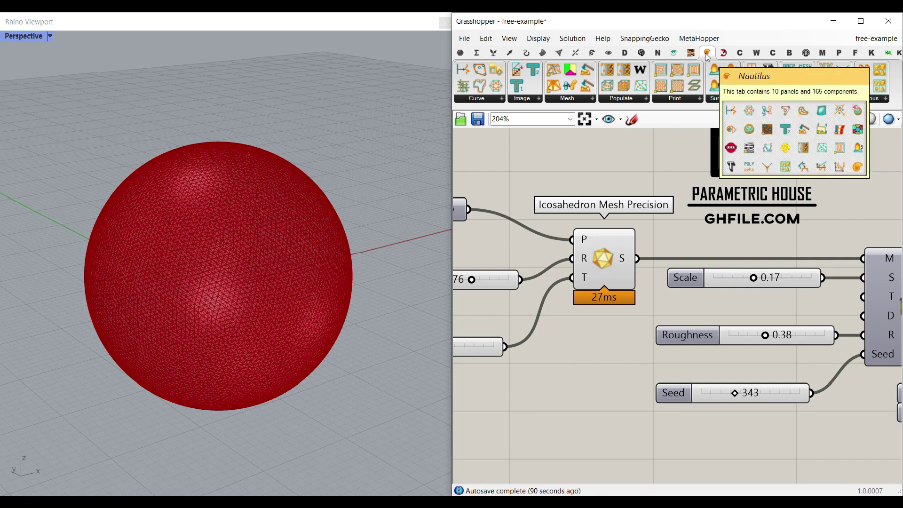
pyautogui.click(570, 99)
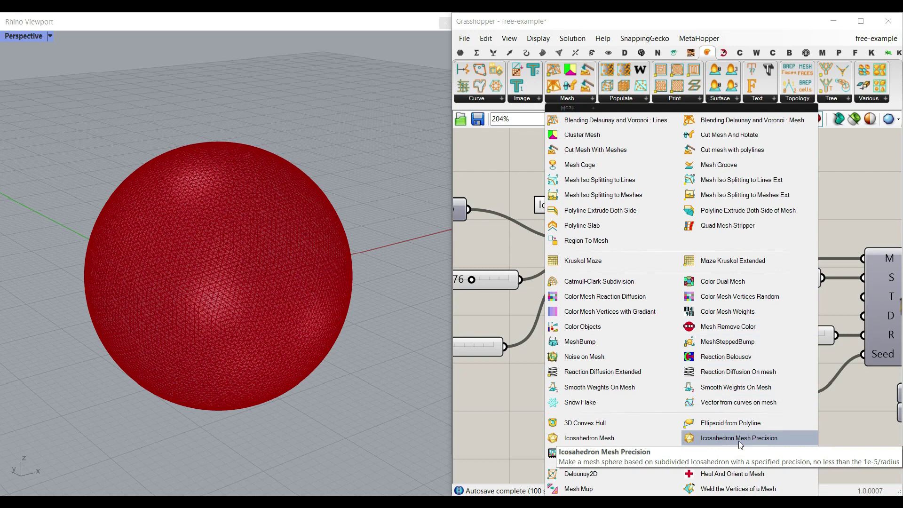
# Set the sphere's centre point by picking it in the Rhino scene.
pyautogui.moveTo(759, 441); pyautogui.dragTo(604, 261)
pyautogui.moveTo(509, 400); pyautogui.dragTo(697, 347, button='right')
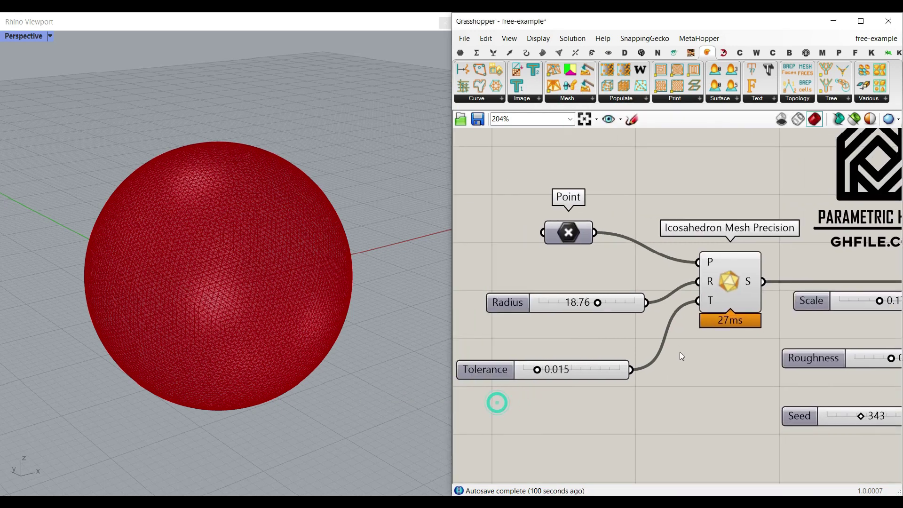
pyautogui.scroll(2, 698, 348)
pyautogui.scroll(1, 696, 290)
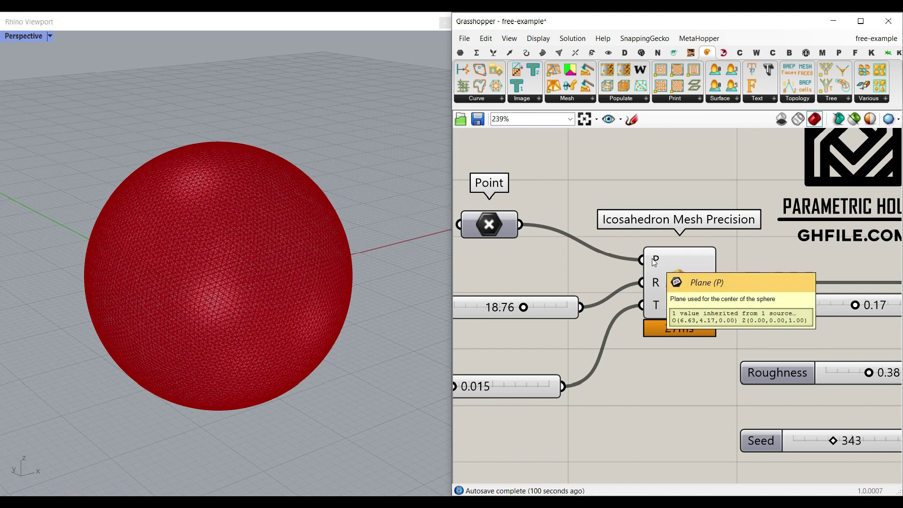
pyautogui.moveTo(499, 227); pyautogui.dragTo(533, 233, button='right')
pyautogui.rightClick(533, 233)
pyautogui.click(584, 373)
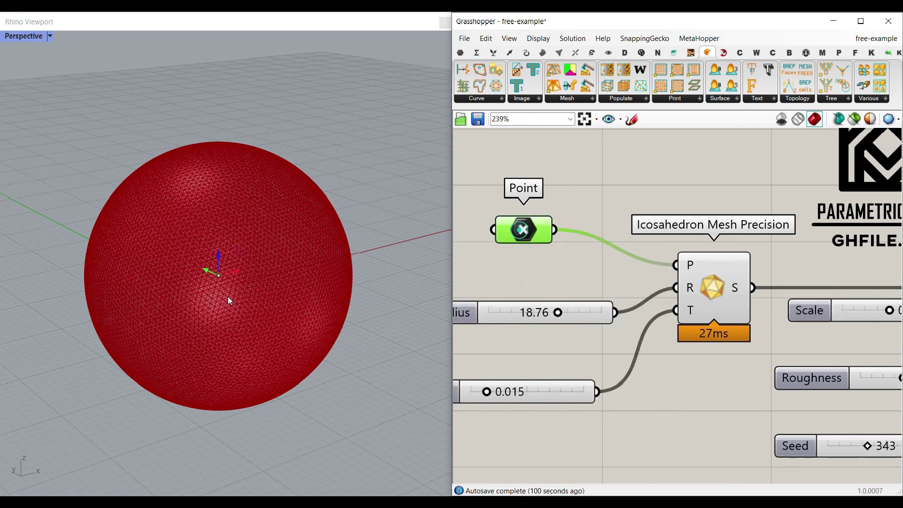
pyautogui.moveTo(353, 338); pyautogui.dragTo(297, 314, button='right')
pyautogui.moveTo(235, 293); pyautogui.dragTo(237, 300)
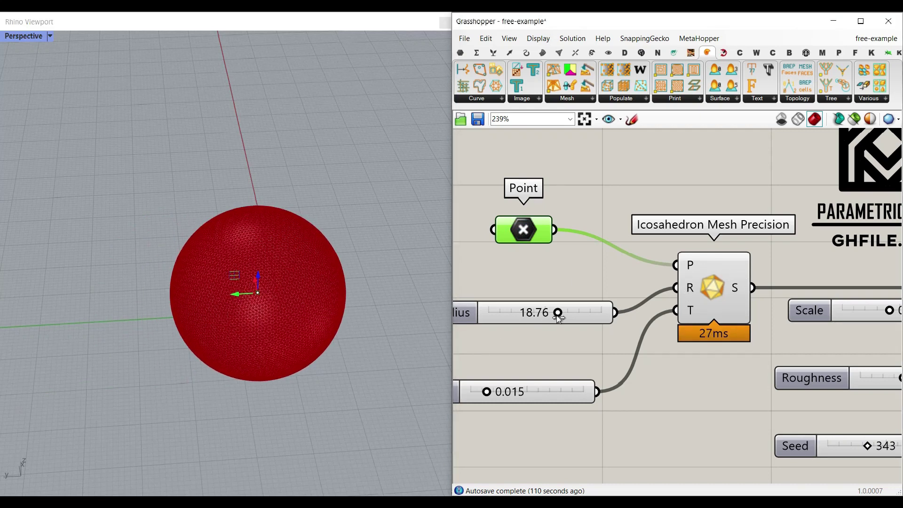
# Set the sphere radius to 20.70 and tolerance to 0.100.
pyautogui.moveTo(556, 315); pyautogui.dragTo(556, 316)
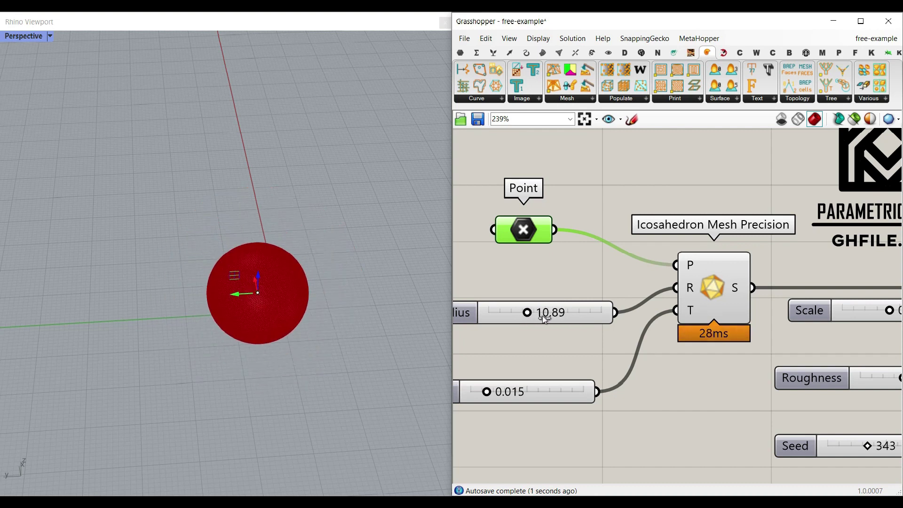
pyautogui.moveTo(554, 316); pyautogui.dragTo(563, 316)
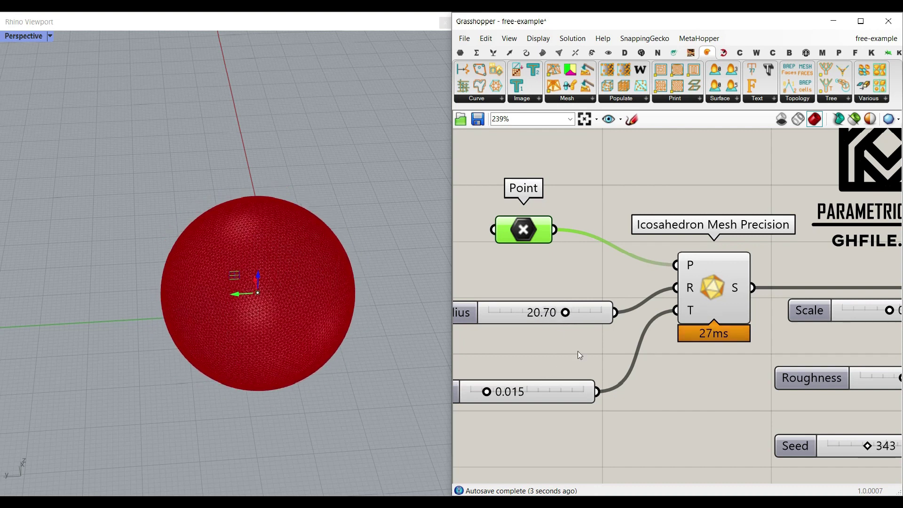
pyautogui.moveTo(516, 375); pyautogui.dragTo(568, 358, button='right')
pyautogui.moveTo(537, 375); pyautogui.dragTo(649, 374)
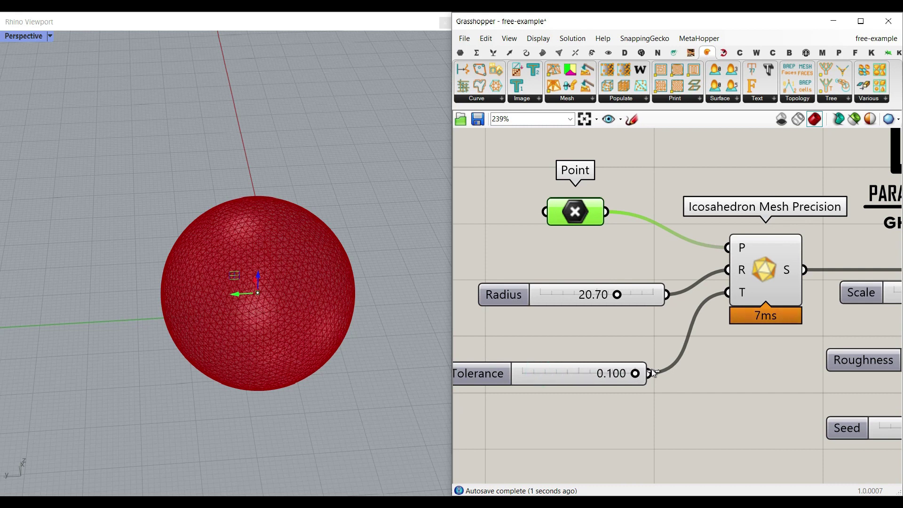
# Bake the coarser icosahedron sphere into the Rhino document.
pyautogui.rightClick(789, 269)
pyautogui.click(812, 287)
pyautogui.click(810, 397)
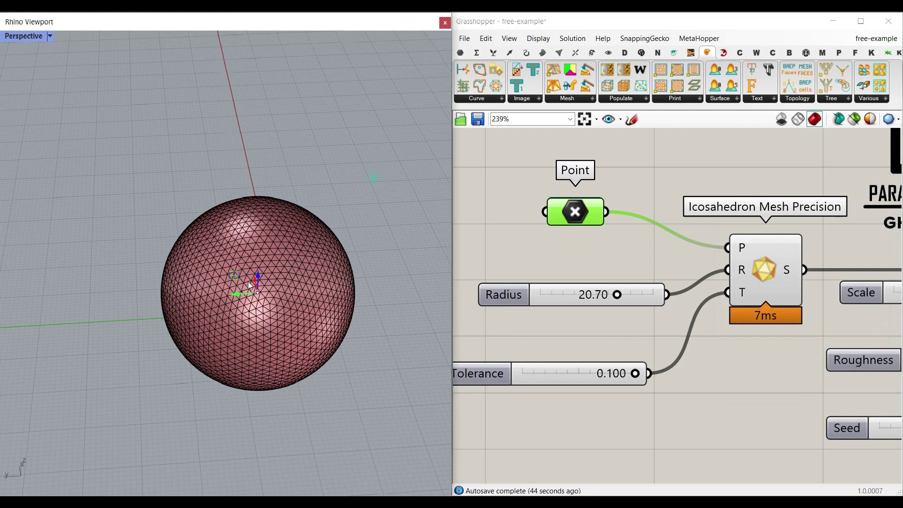
pyautogui.scroll(5, 321, 312)
pyautogui.scroll(-2, 320, 312)
pyautogui.scroll(-3, 285, 300)
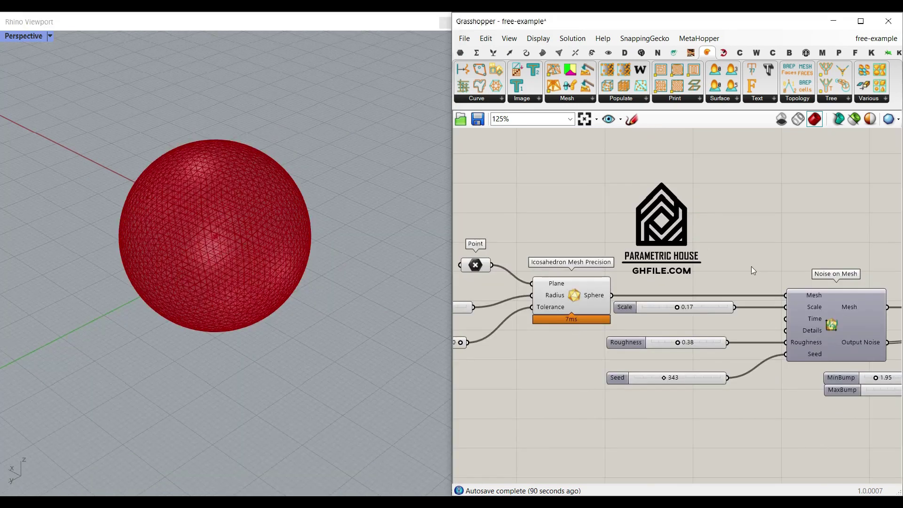
pyautogui.moveTo(750, 267); pyautogui.dragTo(598, 270, button='right')
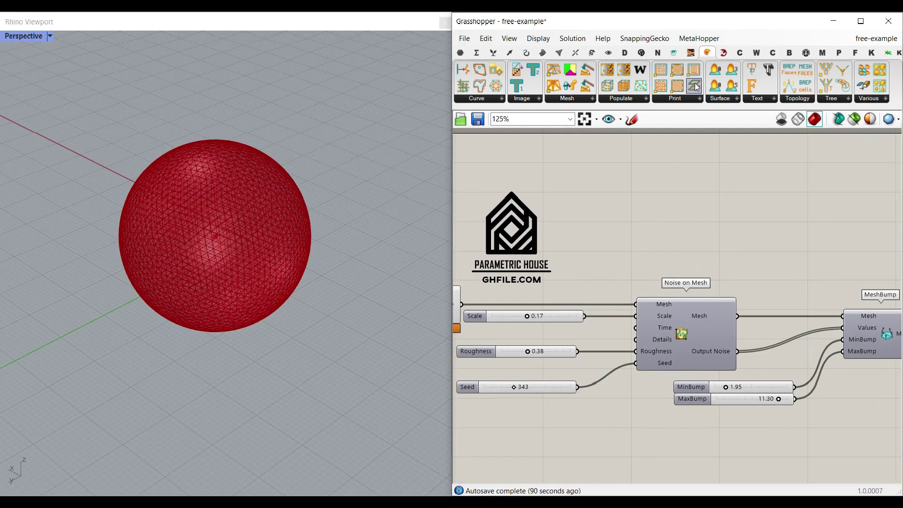
# Place a Noise on Mesh component from the Nautilus Mesh panel.
pyautogui.click(704, 53)
pyautogui.click(575, 98)
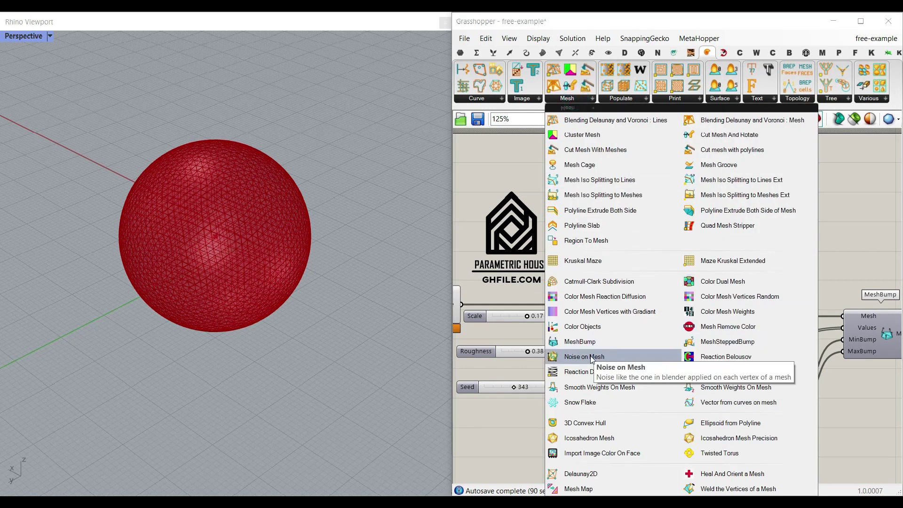
pyautogui.moveTo(590, 356); pyautogui.dragTo(683, 332)
pyautogui.scroll(3, 605, 239)
pyautogui.scroll(3, 670, 214)
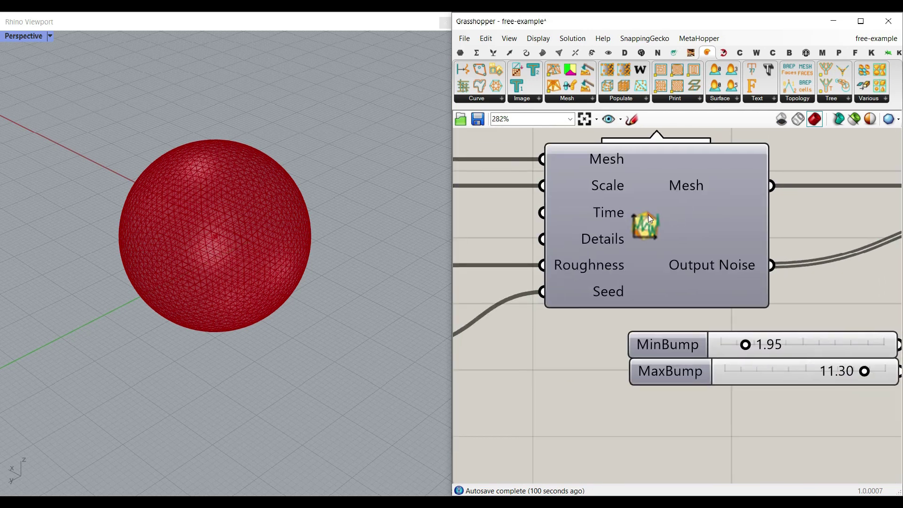
pyautogui.moveTo(648, 214); pyautogui.dragTo(640, 256, button='right')
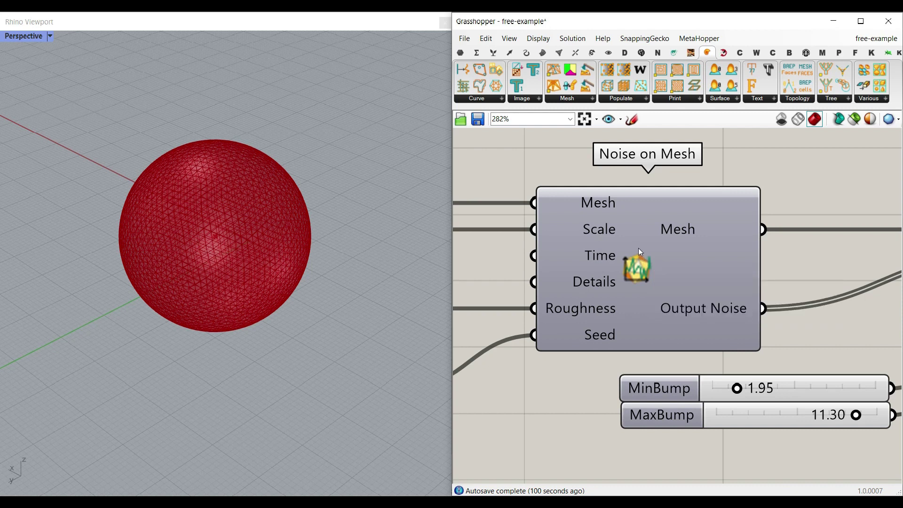
pyautogui.scroll(-2, 599, 262)
pyautogui.moveTo(515, 248)
pyautogui.mouseDown(button='right')
pyautogui.moveTo(619, 260)
pyautogui.moveTo(617, 248)
pyautogui.mouseUp(button='right')
pyautogui.moveTo(755, 246); pyautogui.dragTo(744, 246, button='right')
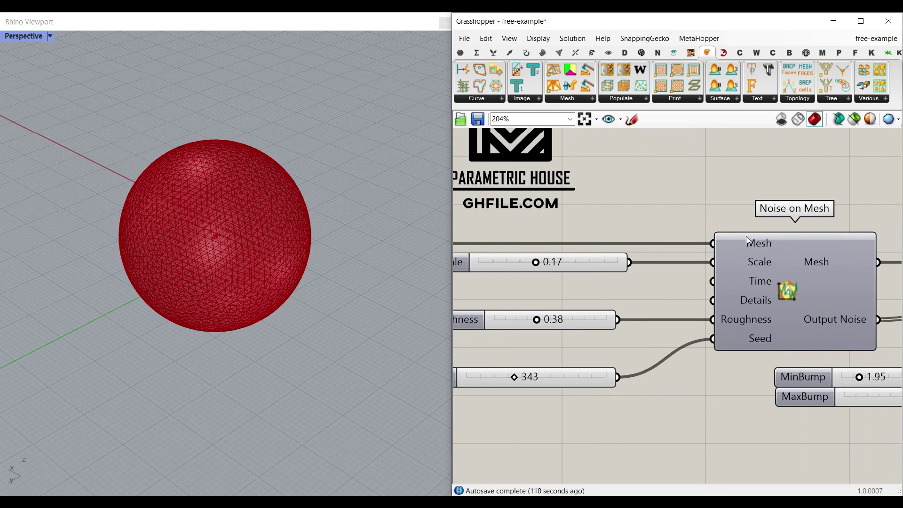
# Turn off the Icosahedron Mesh preview and turn on the Noise on Mesh preview.
pyautogui.moveTo(591, 263)
pyautogui.mouseDown(button='right')
pyautogui.moveTo(726, 274)
pyautogui.moveTo(565, 264)
pyautogui.mouseUp(button='right')
pyautogui.rightClick(565, 254)
pyautogui.click(572, 265)
pyautogui.rightClick(769, 286)
pyautogui.click(783, 298)
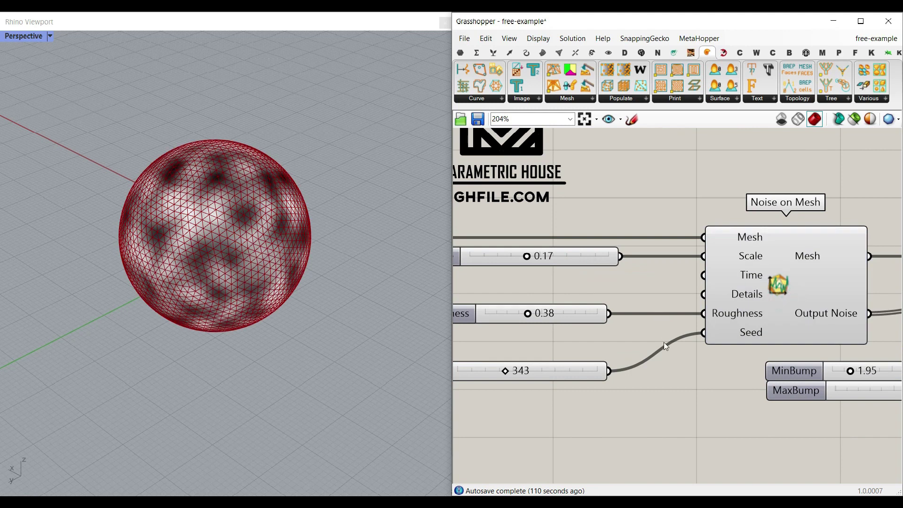
# Hide mesh edges, set noise Scale to about 0.14 and lower the sphere tolerance.
pyautogui.click(537, 39)
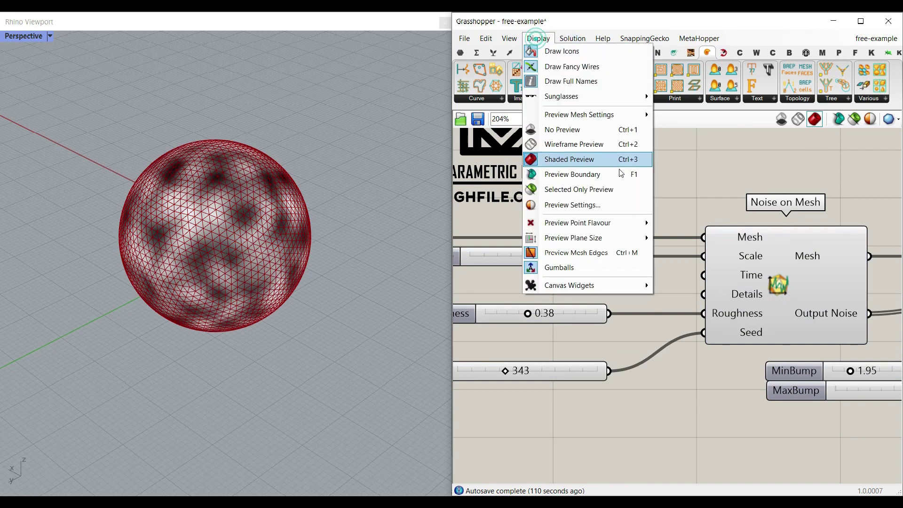
pyautogui.click(582, 253)
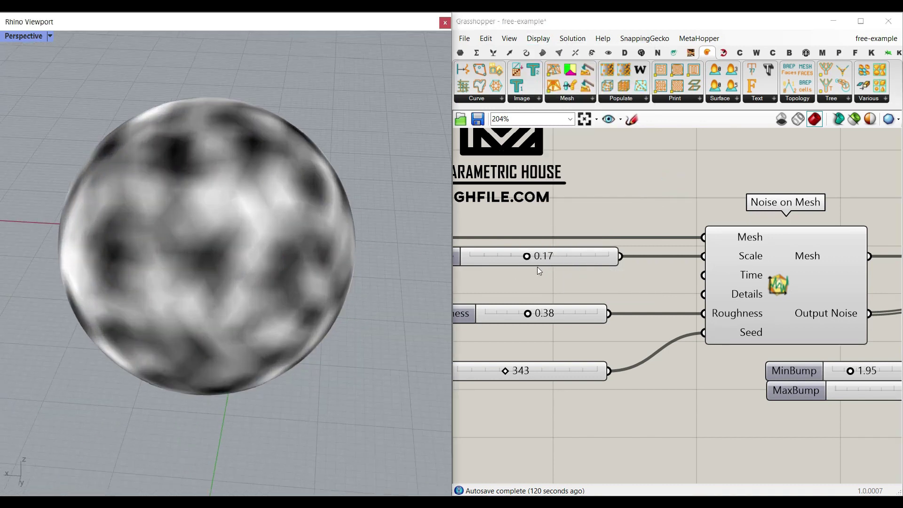
pyautogui.moveTo(524, 255); pyautogui.dragTo(517, 255)
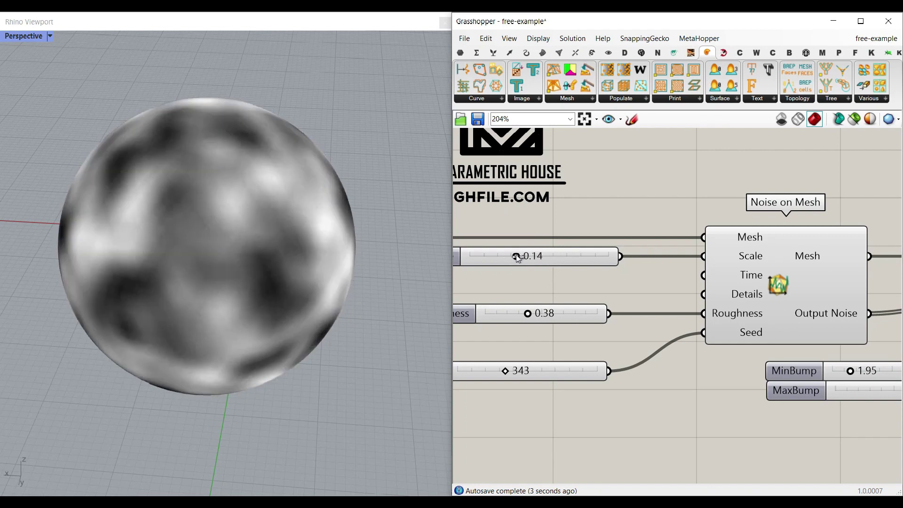
pyautogui.moveTo(517, 256)
pyautogui.mouseDown()
pyautogui.moveTo(509, 255)
pyautogui.moveTo(552, 257)
pyautogui.moveTo(532, 268)
pyautogui.mouseUp()
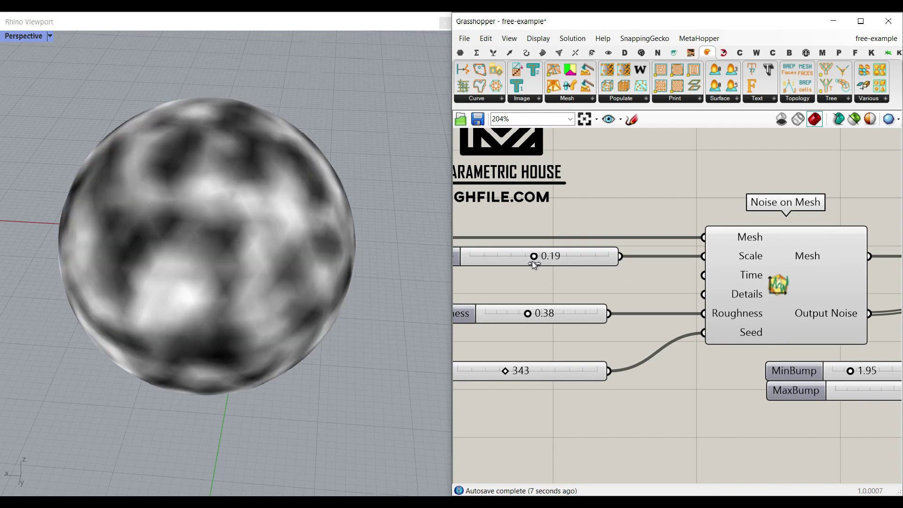
pyautogui.moveTo(531, 264); pyautogui.dragTo(577, 254, button='right')
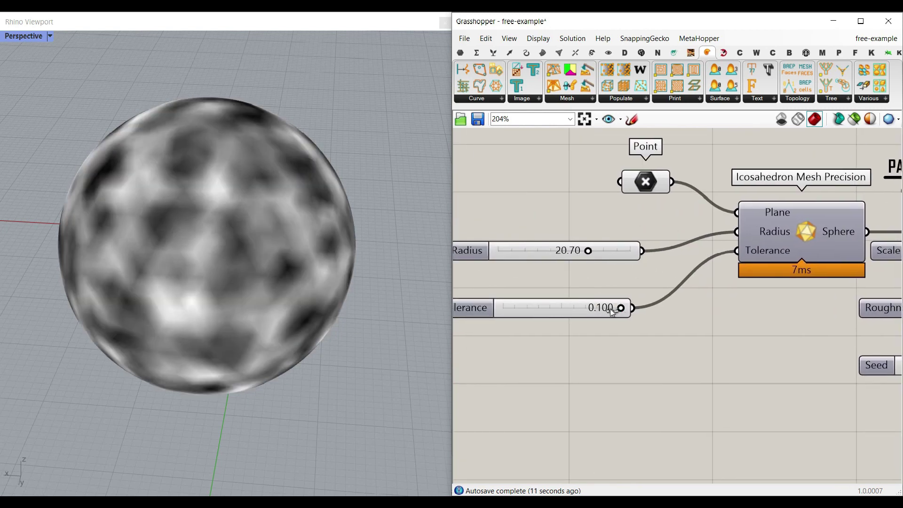
pyautogui.moveTo(587, 308); pyautogui.dragTo(521, 311)
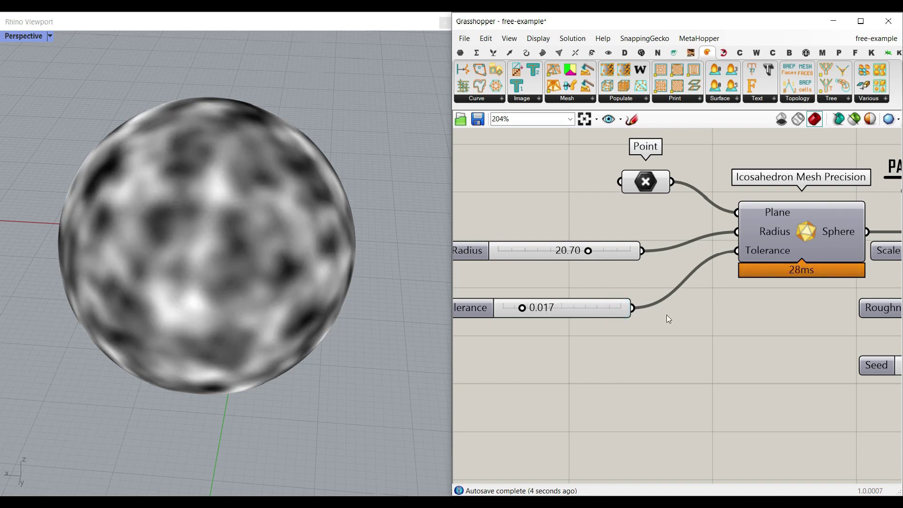
pyautogui.scroll(-5, 717, 310)
pyautogui.scroll(5, 620, 283)
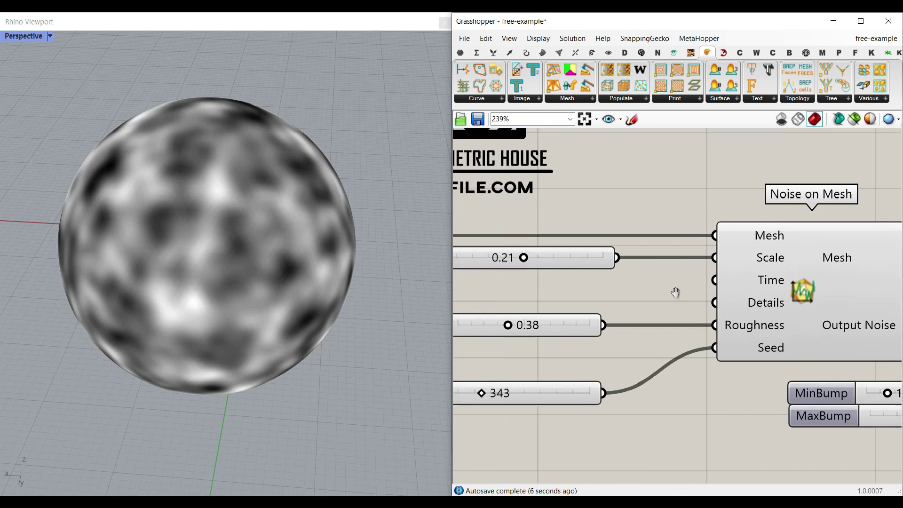
# Raise Roughness to 0.42 and scrub the Seed slider, ending at seed 526.
pyautogui.moveTo(705, 293); pyautogui.dragTo(733, 295, button='right')
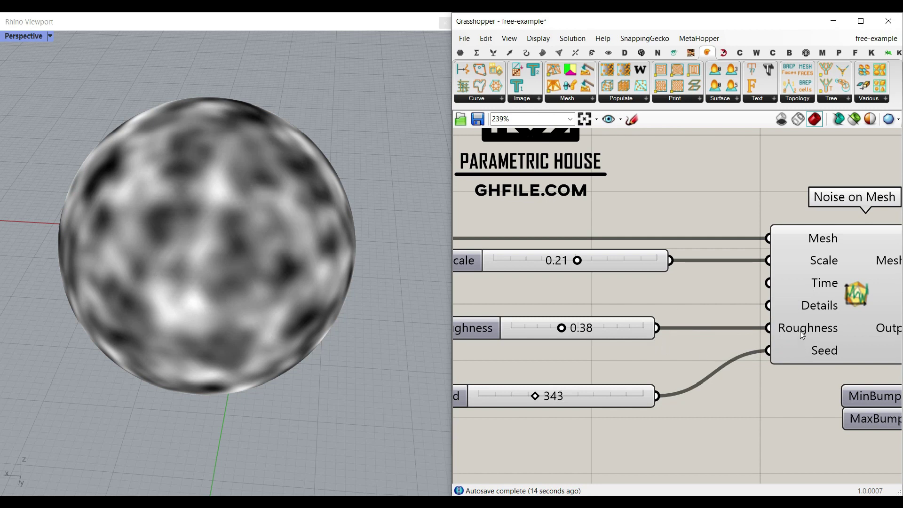
pyautogui.moveTo(562, 327)
pyautogui.mouseDown()
pyautogui.moveTo(630, 329)
pyautogui.moveTo(566, 332)
pyautogui.mouseUp()
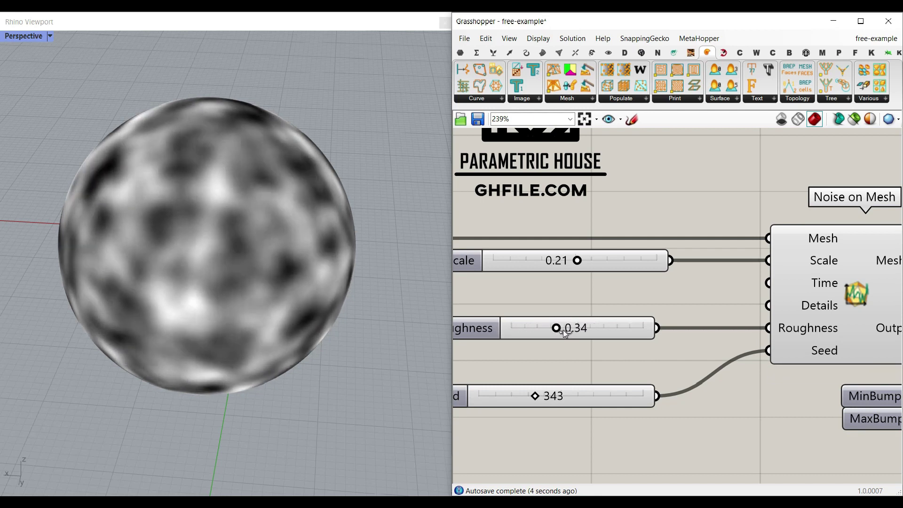
pyautogui.moveTo(535, 396); pyautogui.dragTo(581, 396)
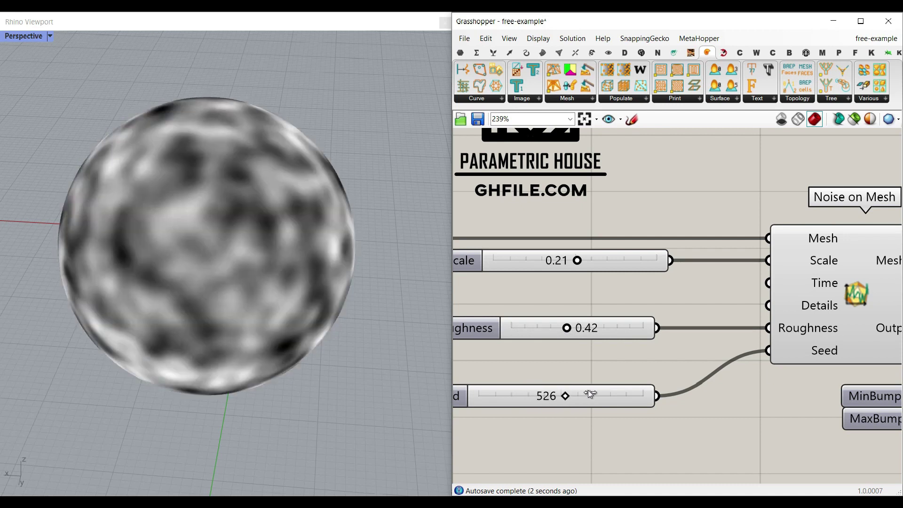
pyautogui.moveTo(580, 395); pyautogui.dragTo(574, 396)
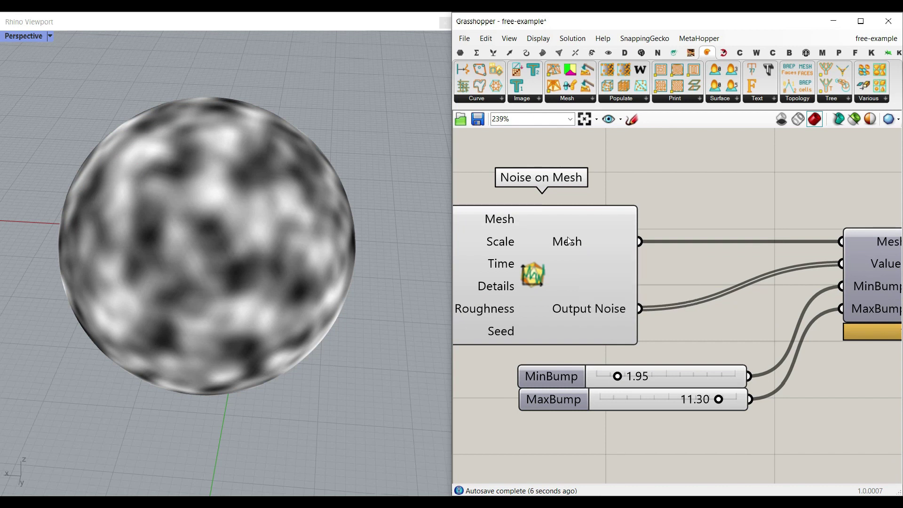
pyautogui.scroll(-3, 642, 264)
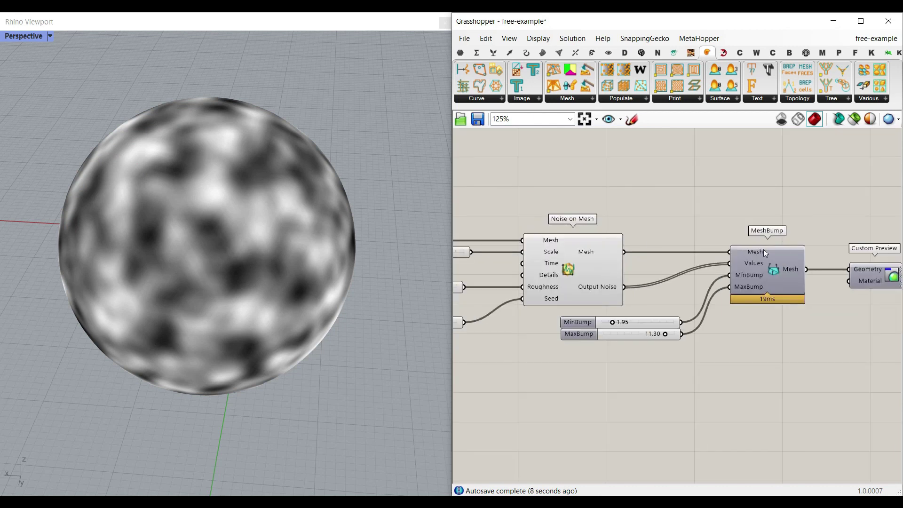
pyautogui.scroll(2, 639, 265)
pyautogui.scroll(2, 641, 290)
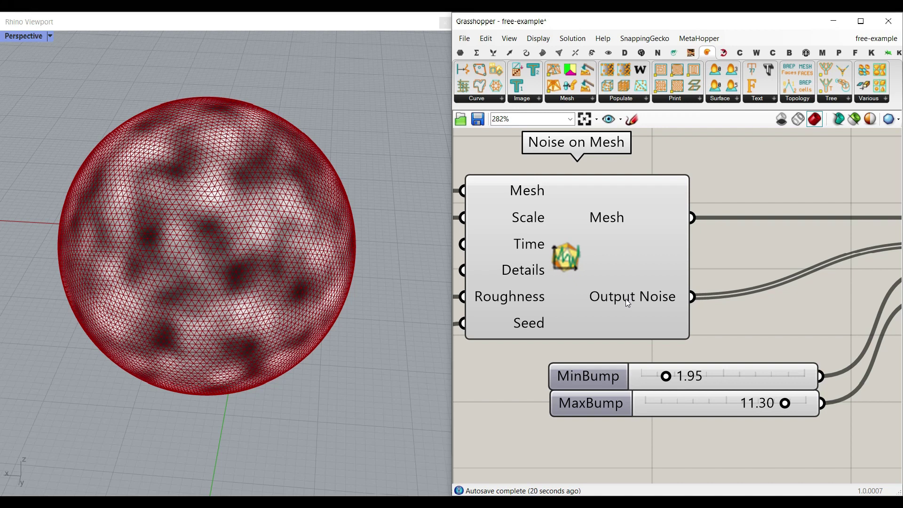
pyautogui.scroll(10, 206, 231)
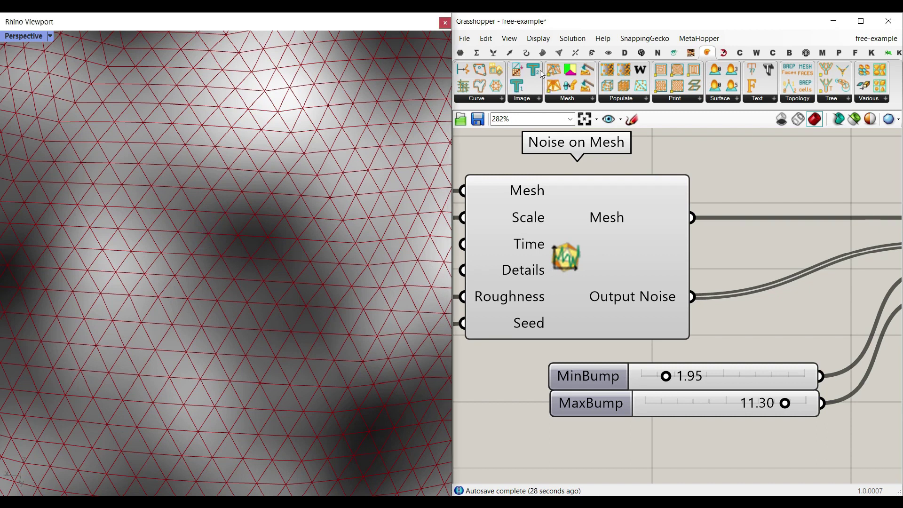
# Add a Deconstruct Mesh component and wire the noise mesh into it.
pyautogui.click(559, 52)
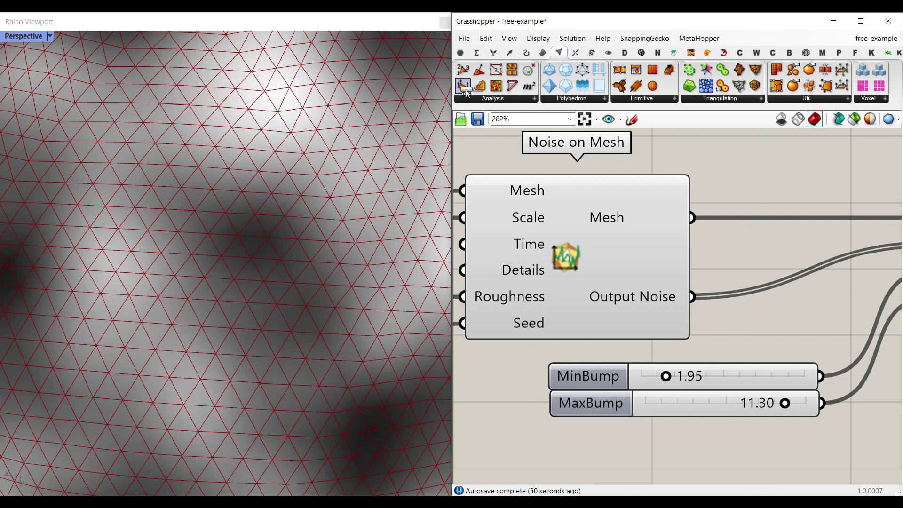
pyautogui.moveTo(466, 91); pyautogui.dragTo(659, 370)
pyautogui.scroll(2, 604, 286)
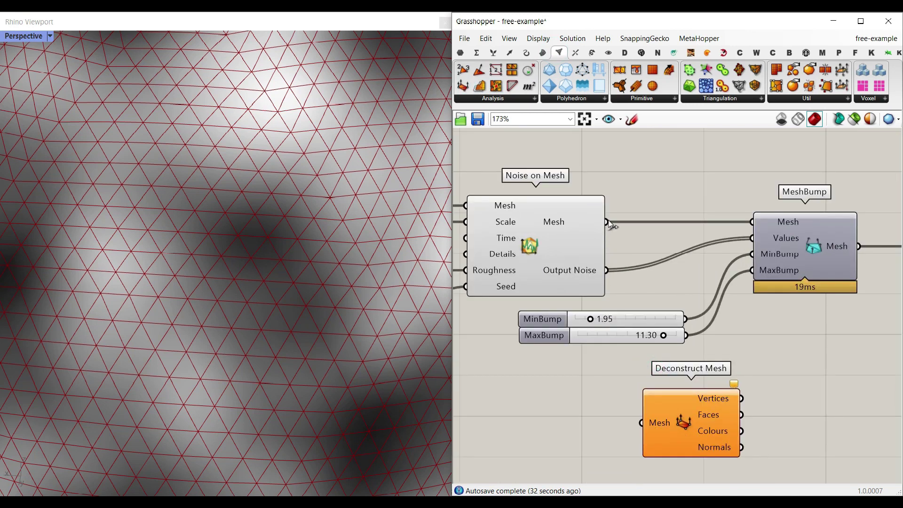
pyautogui.moveTo(607, 221)
pyautogui.mouseDown()
pyautogui.moveTo(641, 423)
pyautogui.moveTo(609, 411)
pyautogui.mouseUp()
pyautogui.moveTo(657, 409); pyautogui.dragTo(564, 338, button='right')
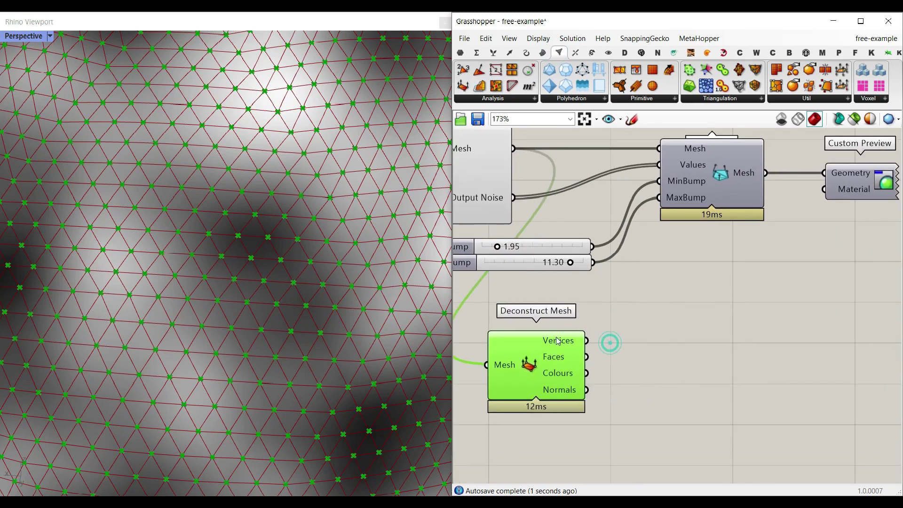
# Add a Text Tag using mesh vertices as Location and noise values as Text.
pyautogui.click(608, 52)
pyautogui.moveTo(533, 70); pyautogui.dragTo(711, 346)
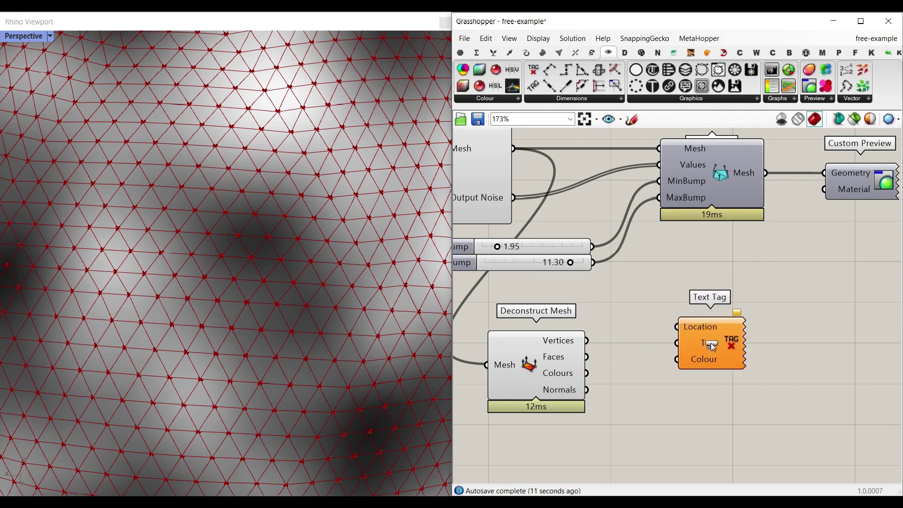
pyautogui.moveTo(586, 339); pyautogui.dragTo(676, 327)
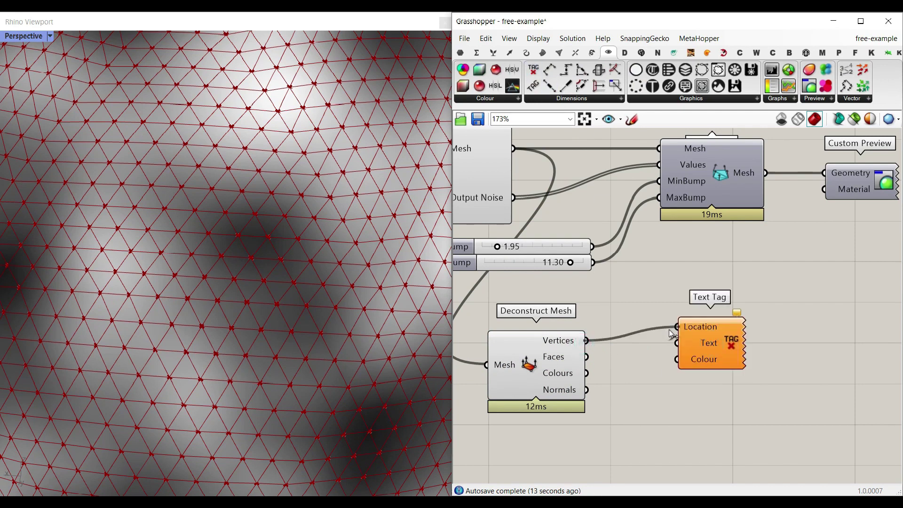
pyautogui.moveTo(491, 200); pyautogui.dragTo(528, 205, button='right')
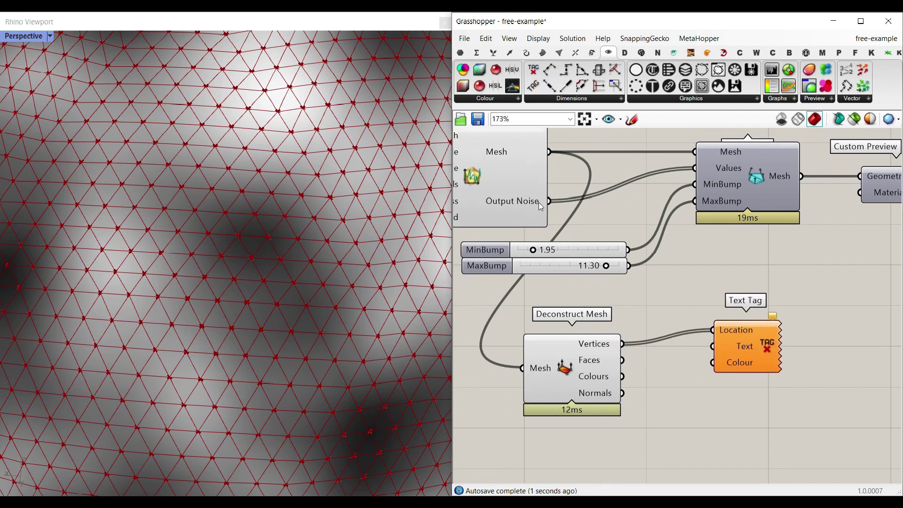
pyautogui.moveTo(547, 201); pyautogui.dragTo(712, 346)
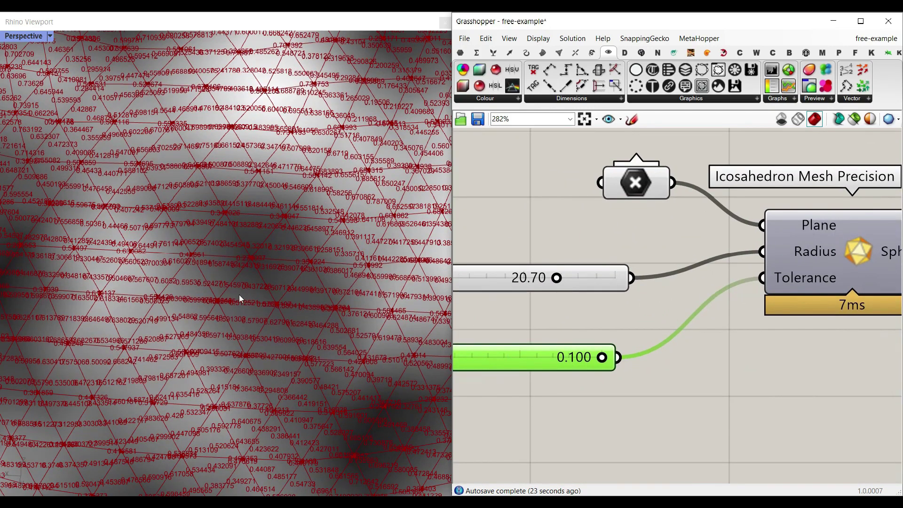
pyautogui.scroll(-5, 264, 306)
pyautogui.scroll(-1, 264, 306)
pyautogui.scroll(5, 226, 259)
pyautogui.scroll(1, 253, 204)
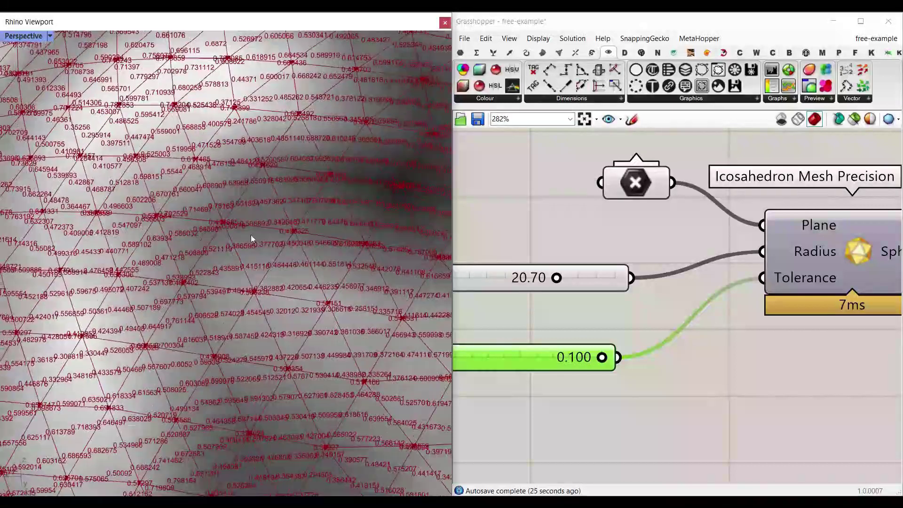
pyautogui.scroll(2, 254, 204)
pyautogui.scroll(-3, 641, 317)
pyautogui.moveTo(757, 349)
pyautogui.mouseDown(button='right')
pyautogui.moveTo(612, 310)
pyautogui.moveTo(476, 249)
pyautogui.mouseUp(button='right')
pyautogui.scroll(3, 697, 336)
pyautogui.moveTo(697, 336); pyautogui.dragTo(648, 313, button='right')
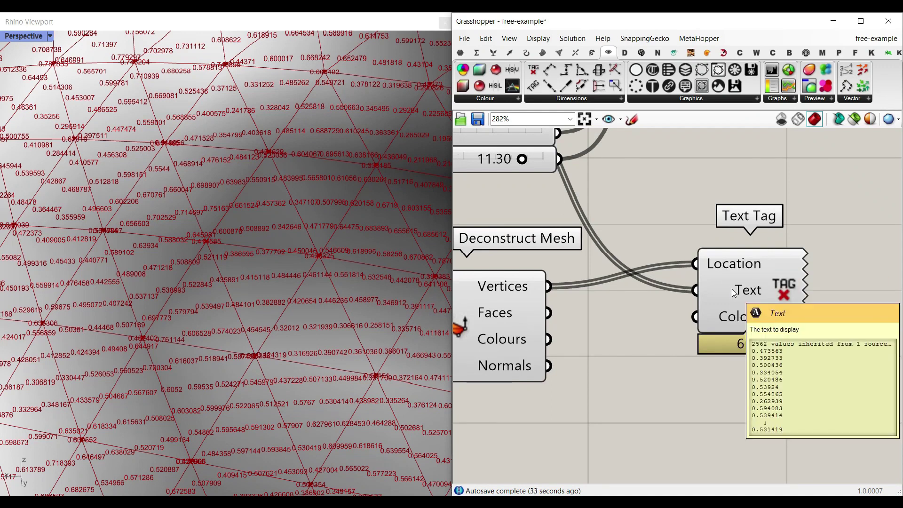
pyautogui.moveTo(733, 292); pyautogui.dragTo(744, 309)
pyautogui.rightClick(784, 305)
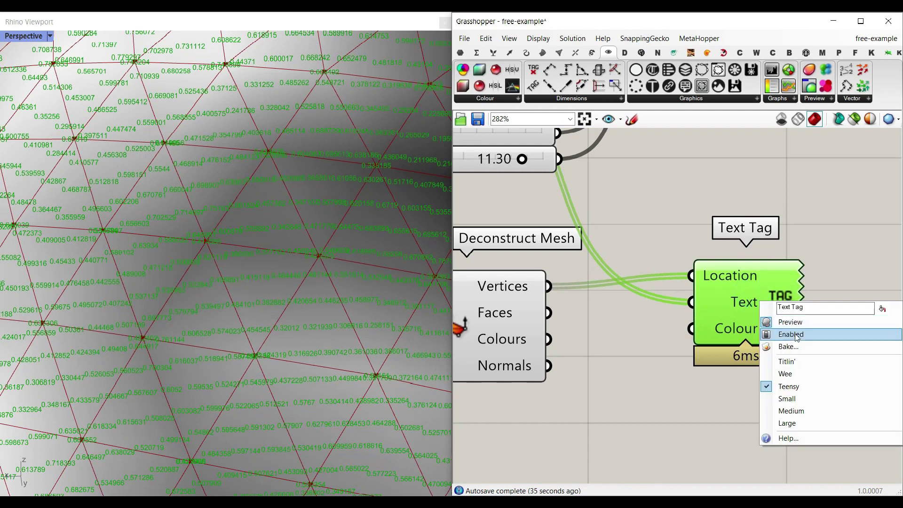
pyautogui.click(776, 345)
pyautogui.click(802, 458)
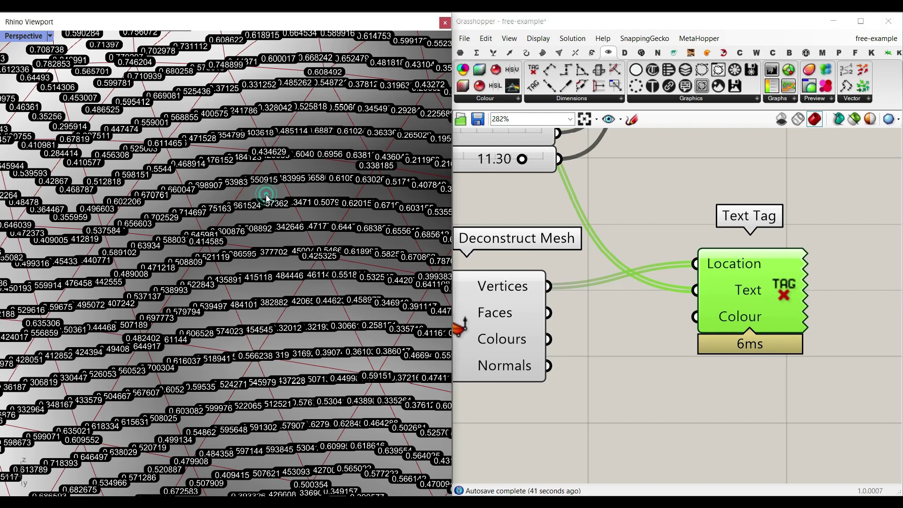
pyautogui.hotkey('ctrl', 'z')
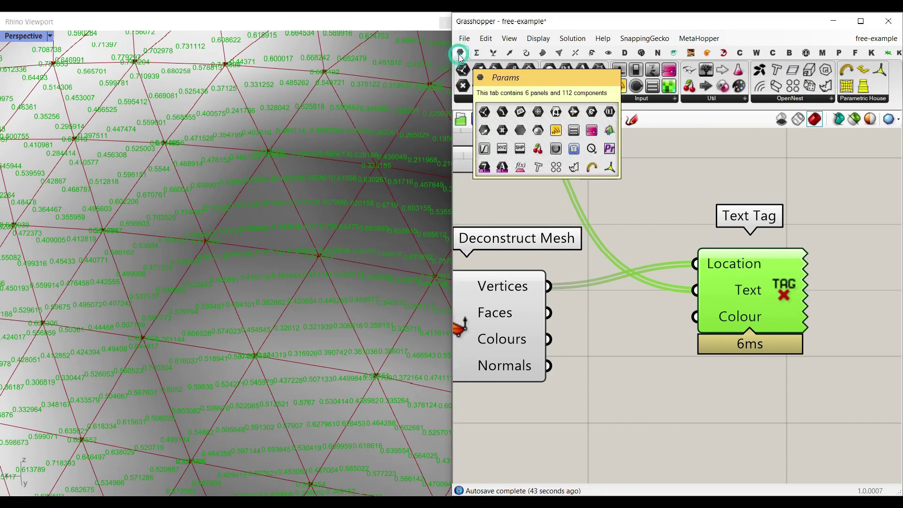
# Feed an Integer parameter into the Text Tag and bake the whole-number labels.
pyautogui.click(460, 55)
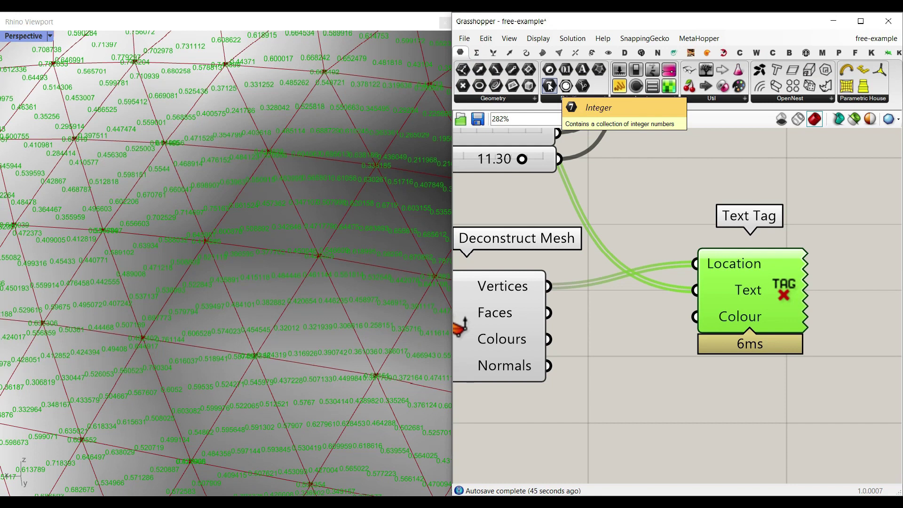
pyautogui.moveTo(549, 86)
pyautogui.mouseDown()
pyautogui.moveTo(615, 311)
pyautogui.moveTo(695, 290)
pyautogui.mouseUp()
pyautogui.rightClick(774, 295)
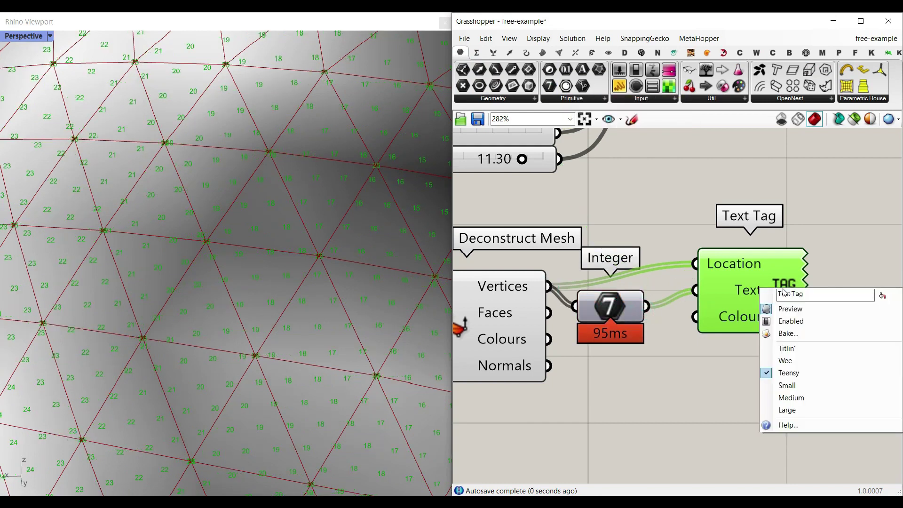
pyautogui.click(783, 333)
pyautogui.click(788, 444)
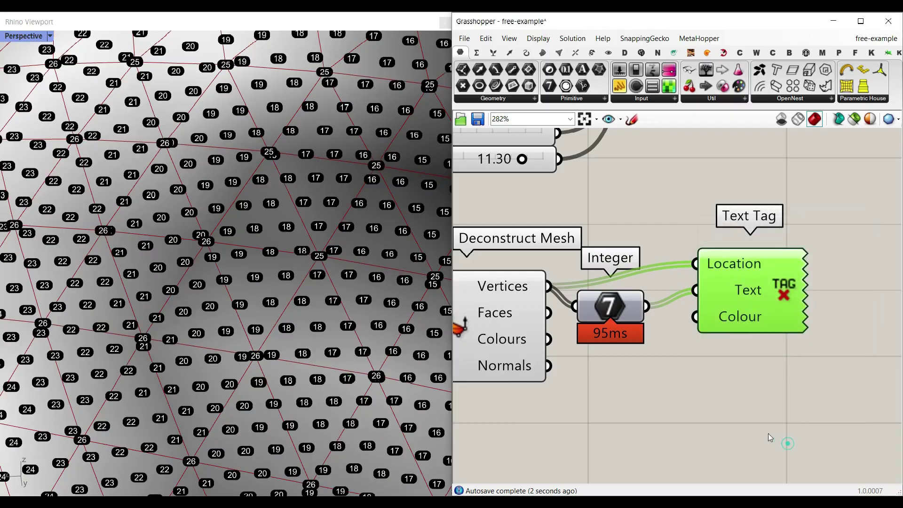
pyautogui.scroll(-5, 278, 286)
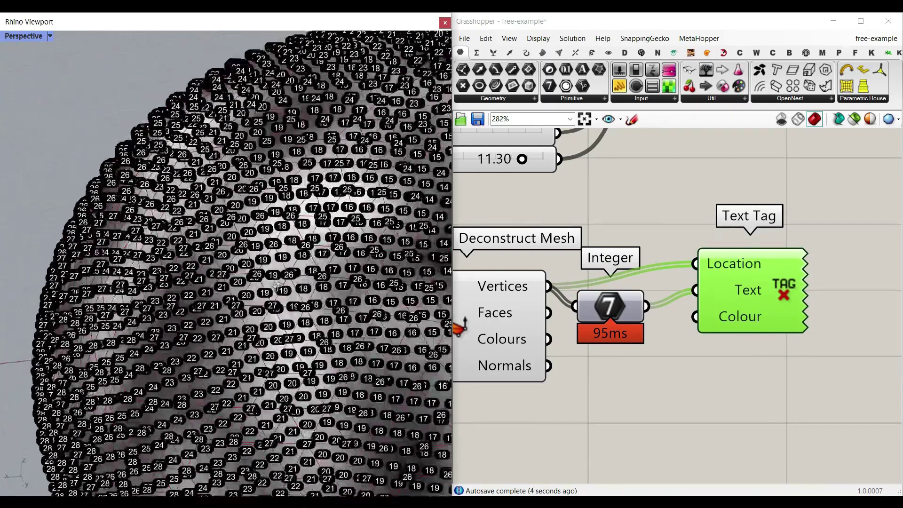
pyautogui.scroll(3, 276, 286)
pyautogui.scroll(3, 268, 276)
pyautogui.scroll(3, 236, 240)
pyautogui.scroll(2, 265, 229)
pyautogui.scroll(1, 265, 231)
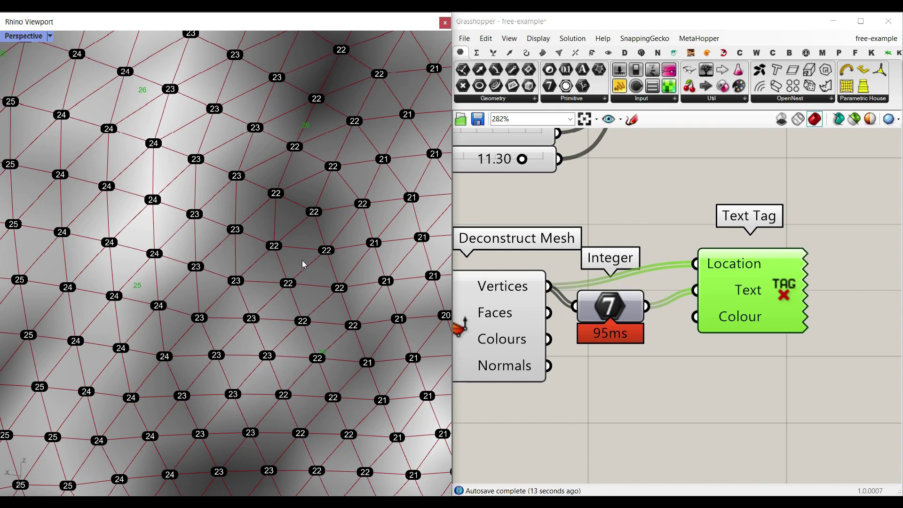
pyautogui.scroll(-4, 304, 265)
pyautogui.scroll(-4, 304, 265)
pyautogui.scroll(-3, 304, 265)
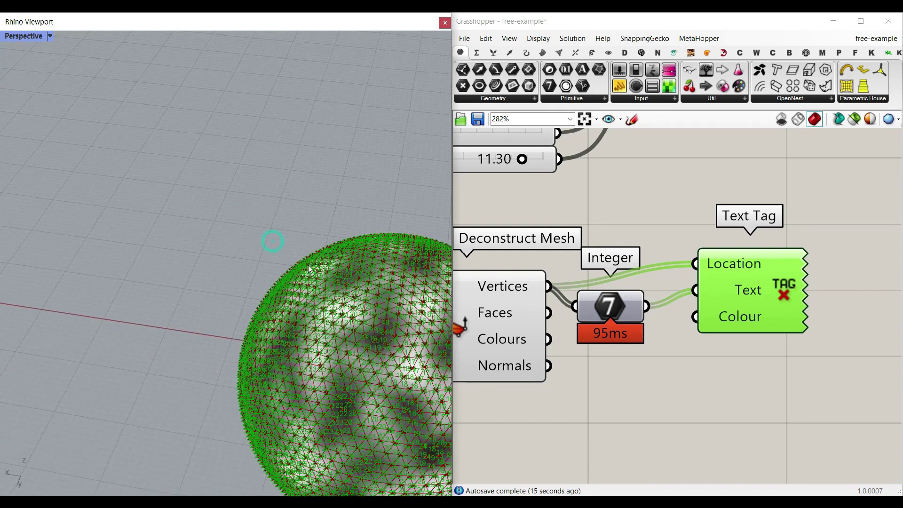
pyautogui.moveTo(776, 370); pyautogui.dragTo(459, 293)
pyautogui.press('Delete')
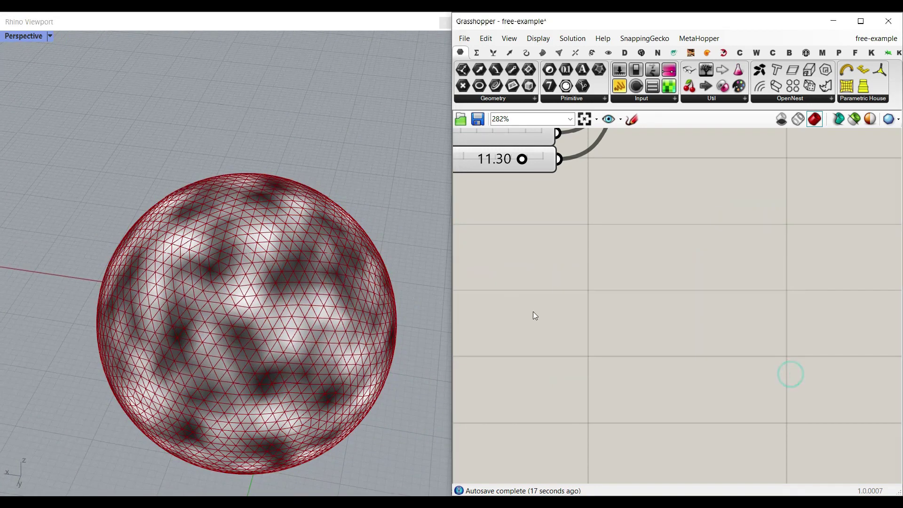
pyautogui.scroll(-1, 611, 273)
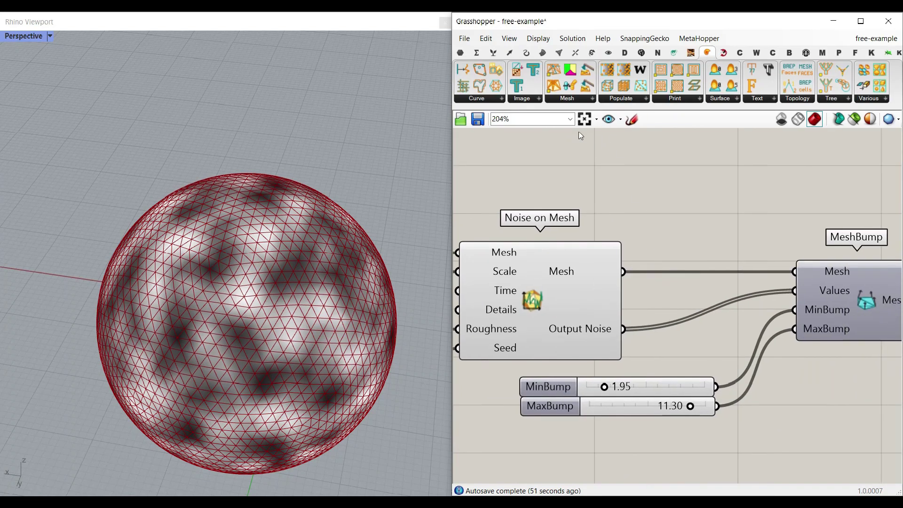
pyautogui.click(577, 99)
pyautogui.moveTo(669, 300); pyautogui.dragTo(666, 281, button='right')
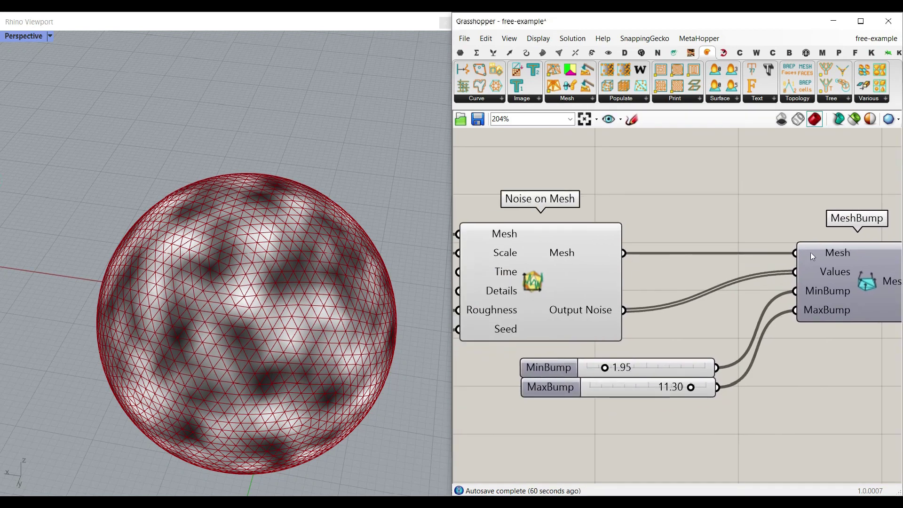
pyautogui.moveTo(810, 255); pyautogui.dragTo(711, 240, button='right')
pyautogui.scroll(-1, 531, 272)
# Hide the Noise on Mesh preview and enable the MeshBump preview.
pyautogui.rightClick(520, 248)
pyautogui.click(550, 268)
pyautogui.scroll(1, 744, 198)
pyautogui.rightClick(728, 239)
pyautogui.click(738, 258)
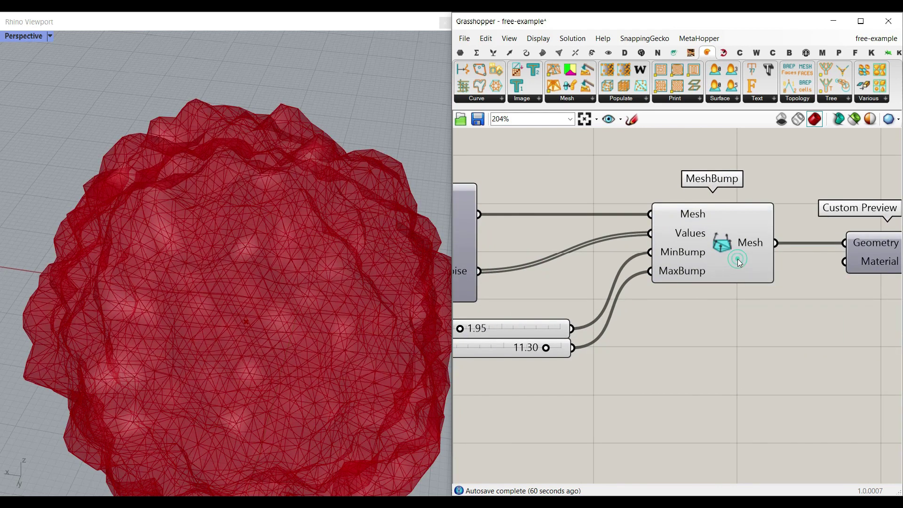
pyautogui.moveTo(696, 254); pyautogui.dragTo(707, 303, button='right')
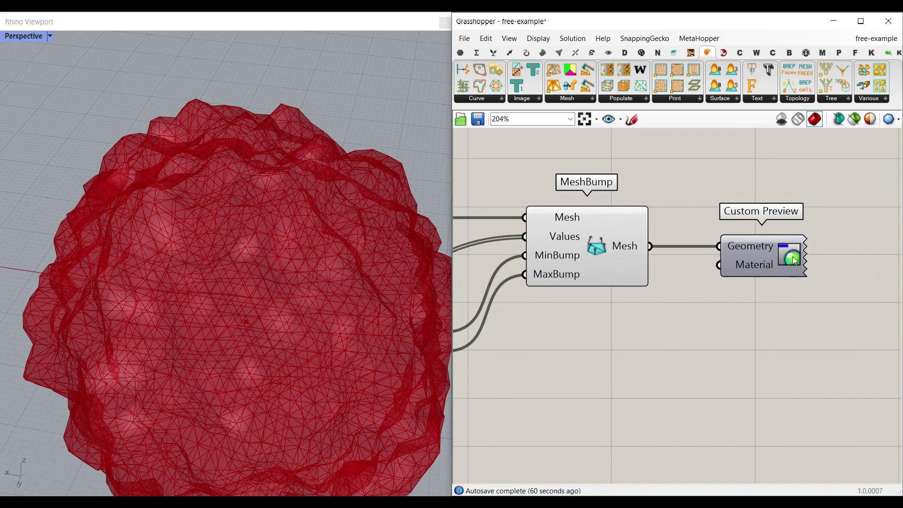
pyautogui.scroll(2, 235, 288)
pyautogui.scroll(-3, 262, 294)
pyautogui.scroll(2, 235, 248)
# Set the Custom Preview colour to orange.
pyautogui.moveTo(235, 248); pyautogui.dragTo(253, 258, button='right')
pyautogui.rightClick(780, 250)
pyautogui.click(783, 272)
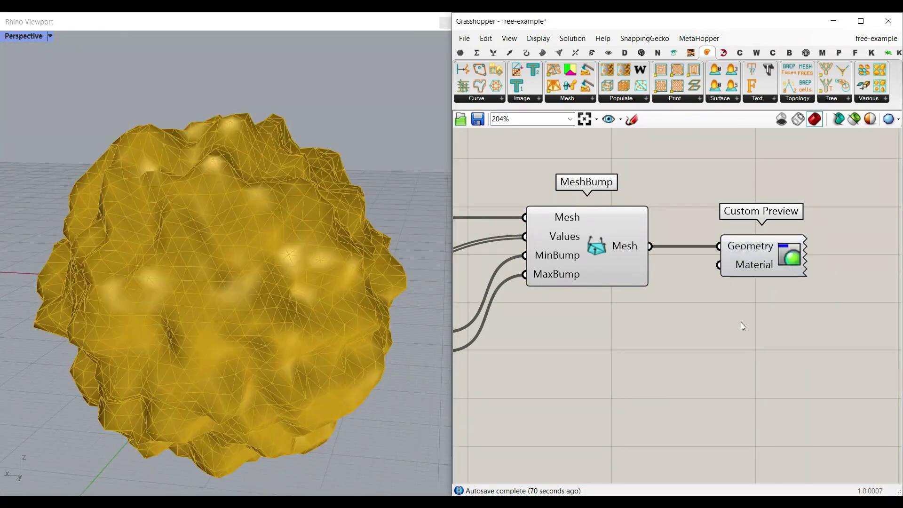
pyautogui.rightClick(741, 265)
pyautogui.moveTo(783, 360)
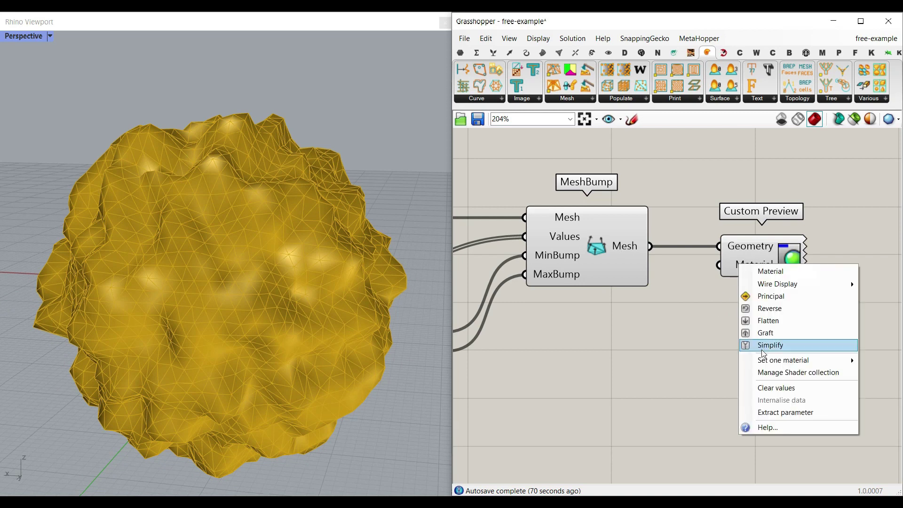
pyautogui.click(658, 306)
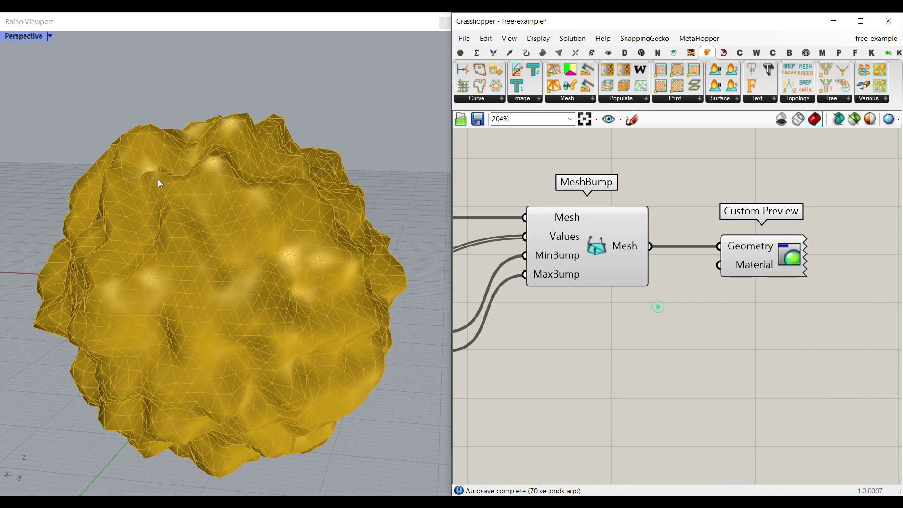
# Switch the Perspective viewport to Rendered with shadows and clear the selection.
pyautogui.click(31, 39)
pyautogui.click(46, 97)
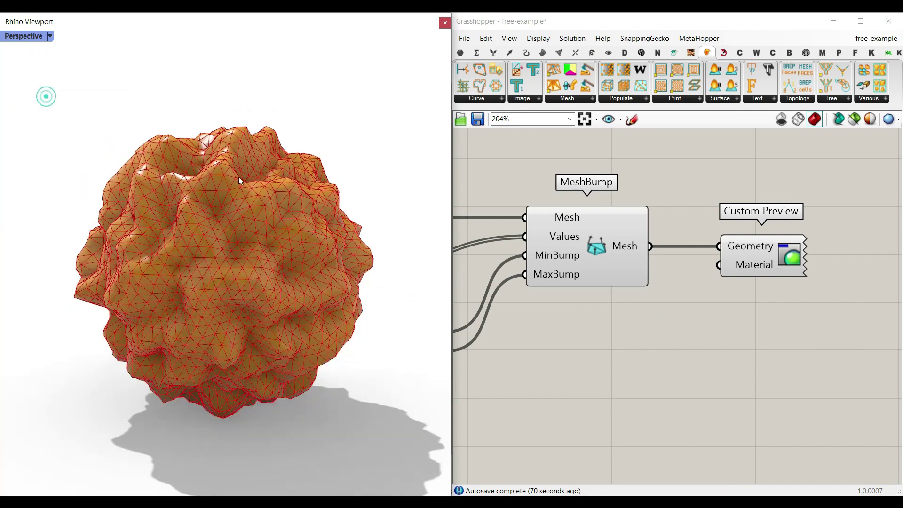
pyautogui.click(635, 346)
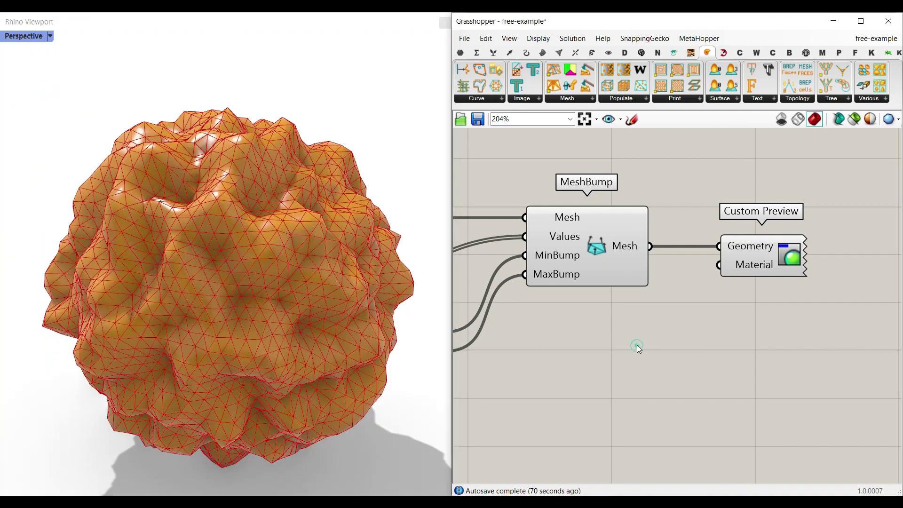
# Bring the bump range sliders into view and set MinBump 7.28, MaxBump 0.00.
pyautogui.moveTo(618, 327); pyautogui.dragTo(744, 318, button='right')
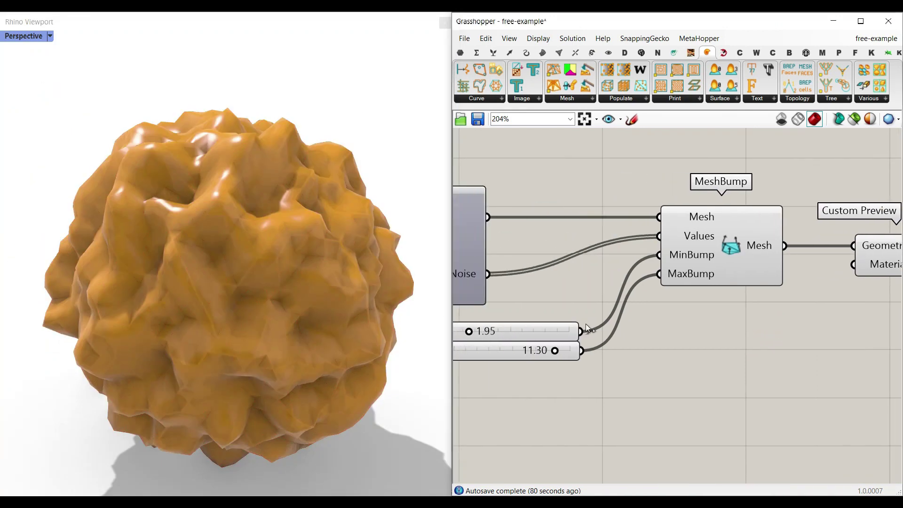
pyautogui.moveTo(581, 322); pyautogui.dragTo(674, 318, button='right')
pyautogui.scroll(1, 778, 229)
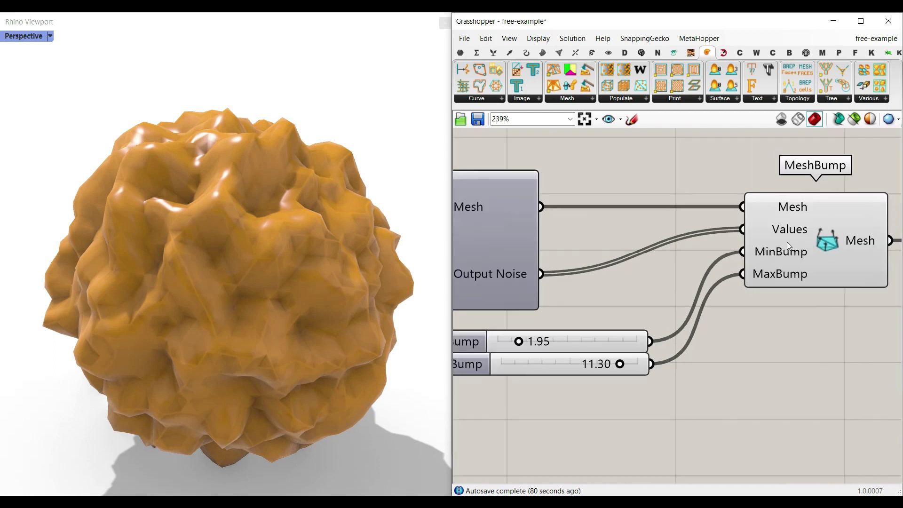
pyautogui.moveTo(487, 213); pyautogui.dragTo(524, 213, button='right')
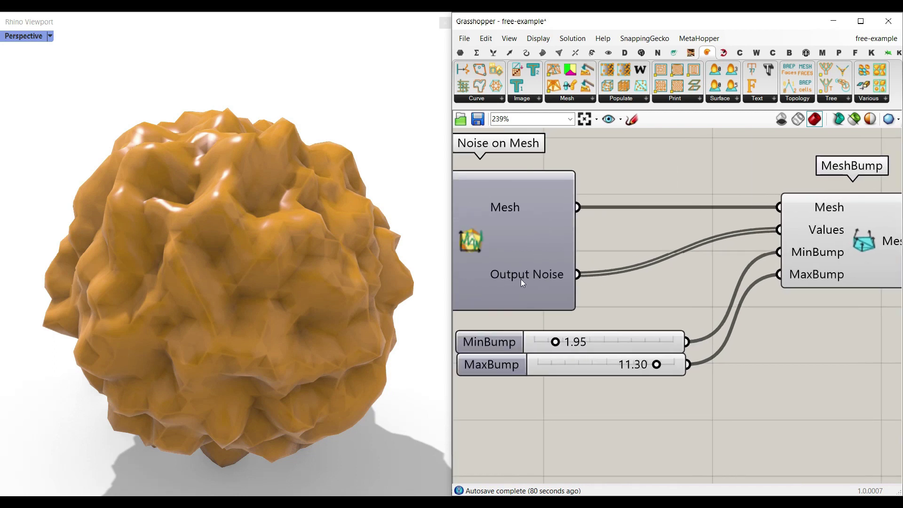
pyautogui.moveTo(803, 232); pyautogui.dragTo(736, 240, button='right')
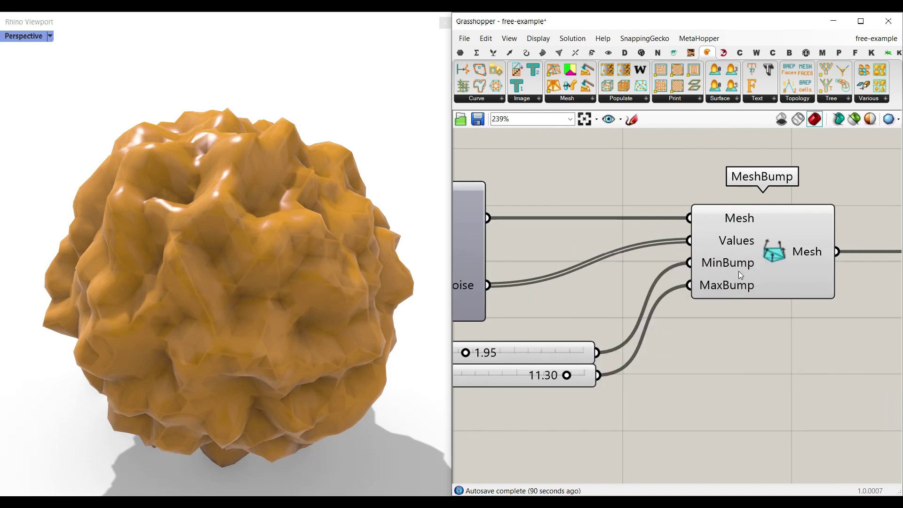
pyautogui.moveTo(525, 364); pyautogui.dragTo(586, 358, button='right')
pyautogui.moveTo(527, 346)
pyautogui.mouseDown()
pyautogui.moveTo(566, 346)
pyautogui.moveTo(499, 349)
pyautogui.mouseUp()
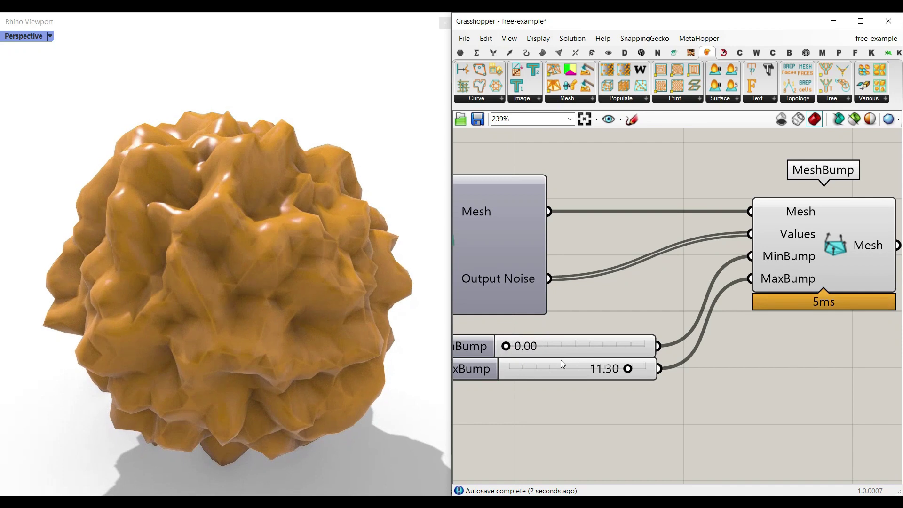
pyautogui.moveTo(625, 370)
pyautogui.mouseDown()
pyautogui.moveTo(545, 369)
pyautogui.moveTo(614, 370)
pyautogui.moveTo(576, 373)
pyautogui.moveTo(600, 368)
pyautogui.mouseUp()
pyautogui.moveTo(505, 346)
pyautogui.mouseDown()
pyautogui.moveTo(586, 349)
pyautogui.moveTo(544, 371)
pyautogui.moveTo(510, 370)
pyautogui.mouseUp()
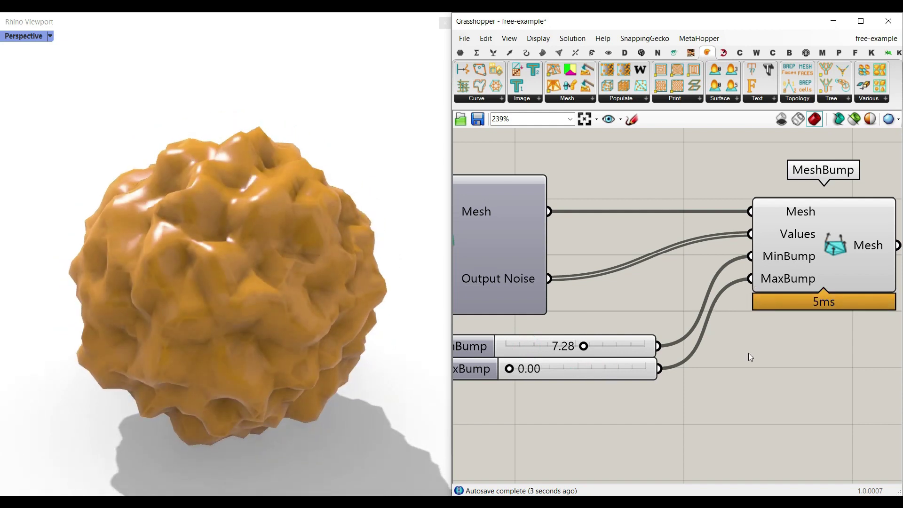
pyautogui.scroll(-3, 684, 338)
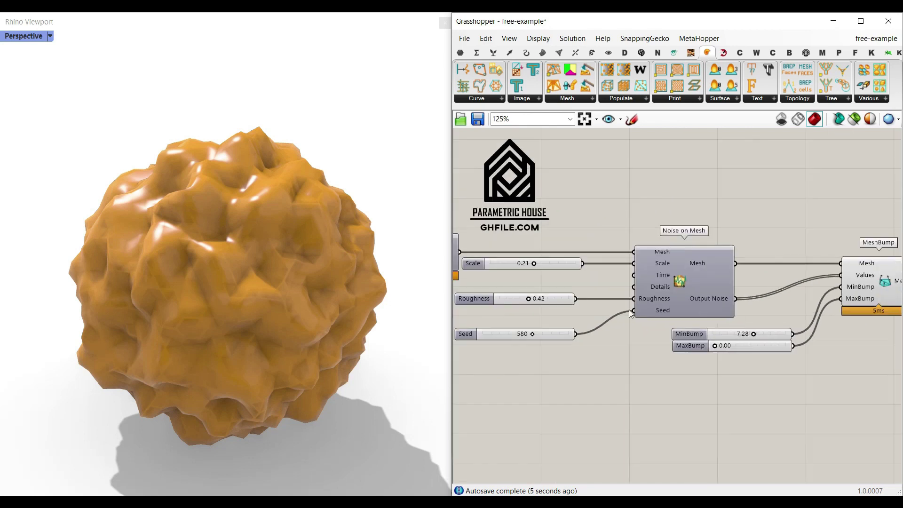
pyautogui.scroll(2, 580, 261)
pyautogui.scroll(1, 565, 281)
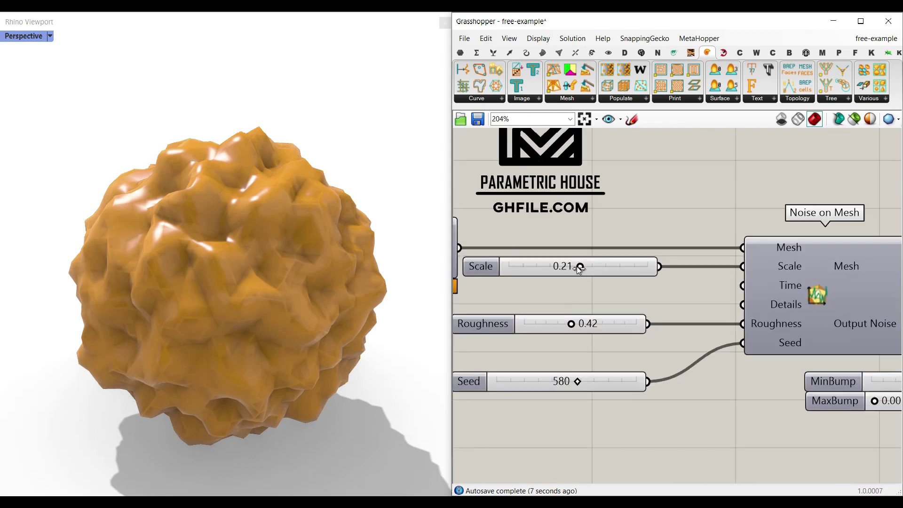
# Set the Noise on Mesh sliders to Scale 0.14, Roughness 0.00 and Seed 328.
pyautogui.moveTo(578, 267)
pyautogui.mouseDown()
pyautogui.moveTo(535, 264)
pyautogui.moveTo(552, 266)
pyautogui.mouseUp()
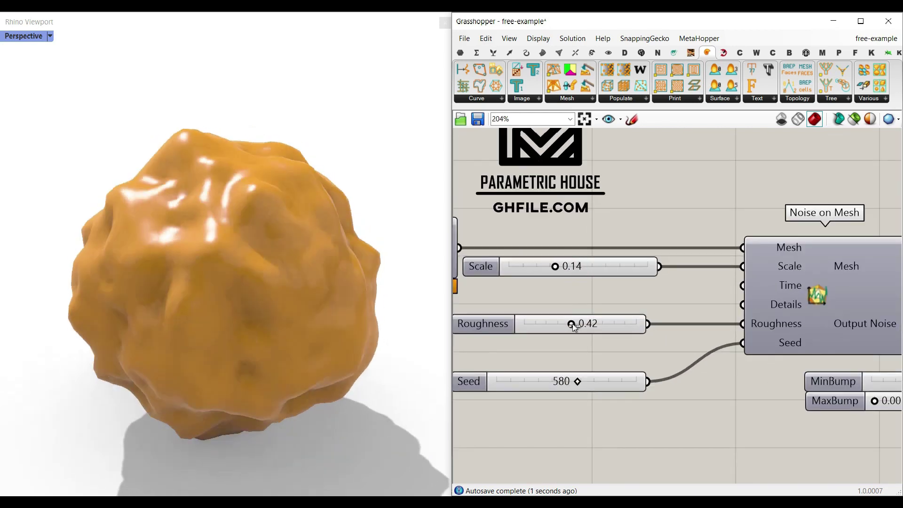
pyautogui.moveTo(572, 324)
pyautogui.mouseDown()
pyautogui.moveTo(615, 323)
pyautogui.moveTo(497, 324)
pyautogui.moveTo(658, 318)
pyautogui.moveTo(521, 323)
pyautogui.mouseUp()
pyautogui.moveTo(576, 381)
pyautogui.mouseDown()
pyautogui.moveTo(528, 380)
pyautogui.moveTo(593, 380)
pyautogui.moveTo(551, 379)
pyautogui.moveTo(575, 380)
pyautogui.mouseUp()
pyautogui.moveTo(574, 379); pyautogui.dragTo(540, 313, button='right')
pyautogui.scroll(-2, 540, 313)
pyautogui.scroll(3, 529, 305)
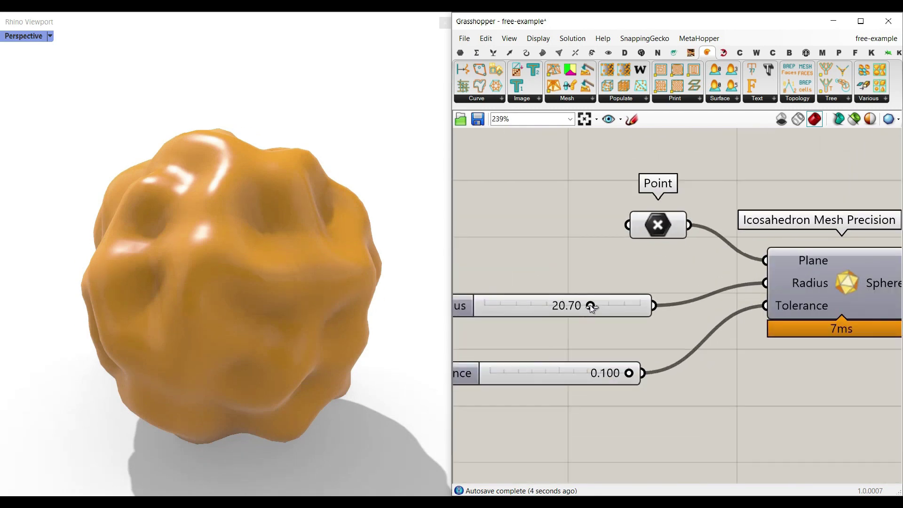
# Set the Icosahedron Mesh Precision sliders to radius 23.60 and tolerance 0.011.
pyautogui.moveTo(591, 306)
pyautogui.mouseDown()
pyautogui.moveTo(622, 306)
pyautogui.moveTo(594, 307)
pyautogui.moveTo(605, 305)
pyautogui.mouseUp()
pyautogui.moveTo(629, 379); pyautogui.dragTo(504, 373)
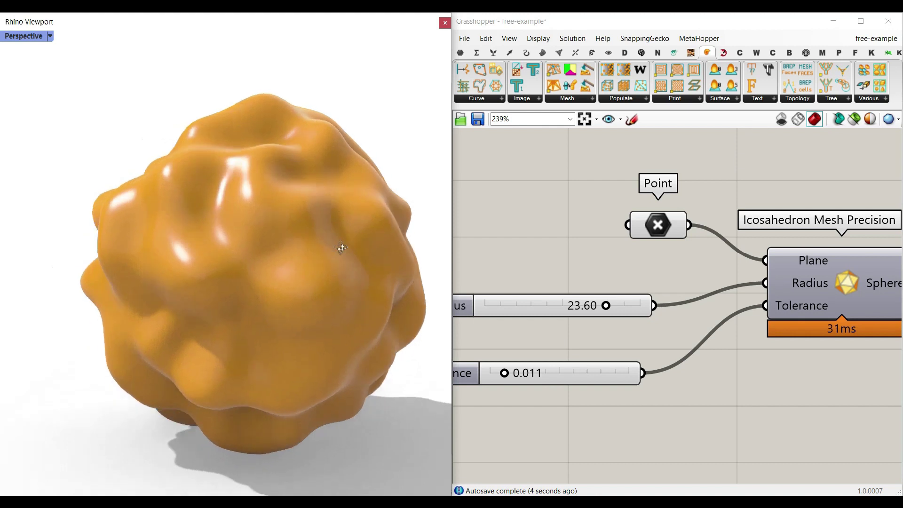
pyautogui.moveTo(269, 232); pyautogui.dragTo(296, 268, button='right')
pyautogui.scroll(-5, 634, 325)
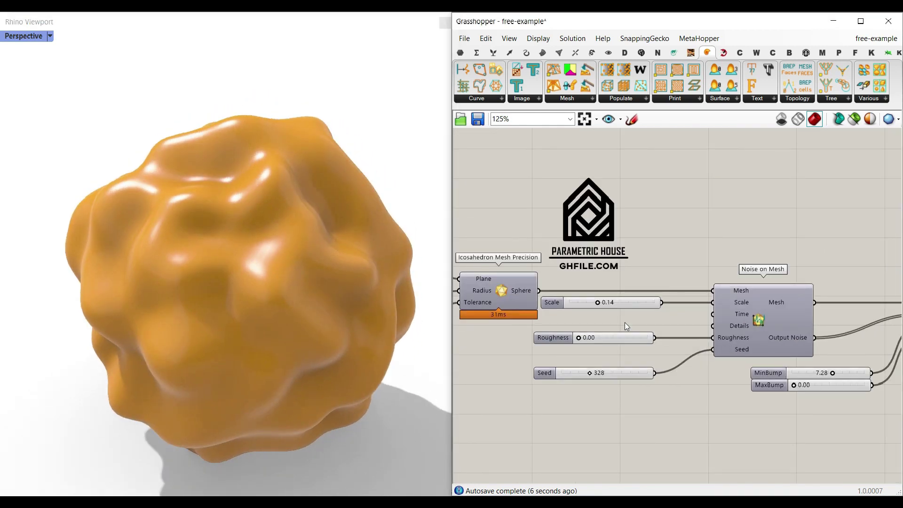
pyautogui.scroll(4, 625, 319)
# Tune the noise to Scale 0.15 and Seed 601, with bump range 0.00–10.71.
pyautogui.moveTo(577, 294); pyautogui.dragTo(583, 294)
pyautogui.moveTo(547, 350)
pyautogui.mouseDown()
pyautogui.moveTo(645, 351)
pyautogui.moveTo(518, 344)
pyautogui.mouseUp()
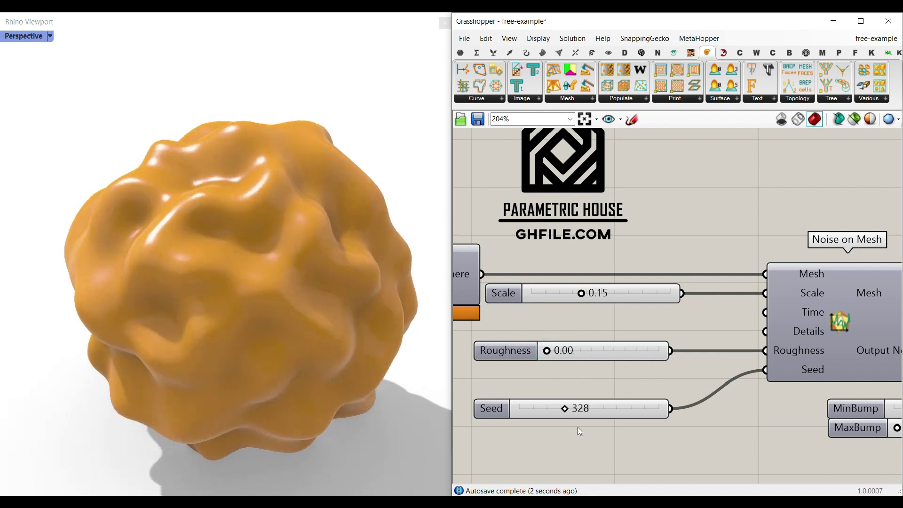
pyautogui.moveTo(565, 408); pyautogui.dragTo(635, 405)
pyautogui.scroll(-3, 720, 368)
pyautogui.scroll(2, 733, 329)
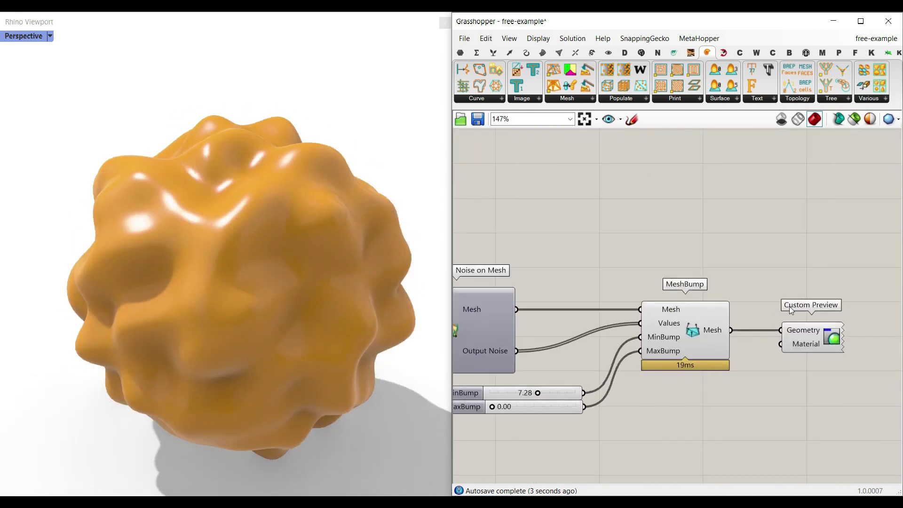
pyautogui.scroll(3, 519, 403)
pyautogui.moveTo(472, 414)
pyautogui.mouseDown()
pyautogui.moveTo(581, 413)
pyautogui.moveTo(468, 386)
pyautogui.mouseUp()
pyautogui.moveTo(578, 415); pyautogui.dragTo(586, 413)
pyautogui.scroll(-3, 585, 414)
pyautogui.scroll(2, 575, 372)
pyautogui.moveTo(575, 373); pyautogui.dragTo(580, 370)
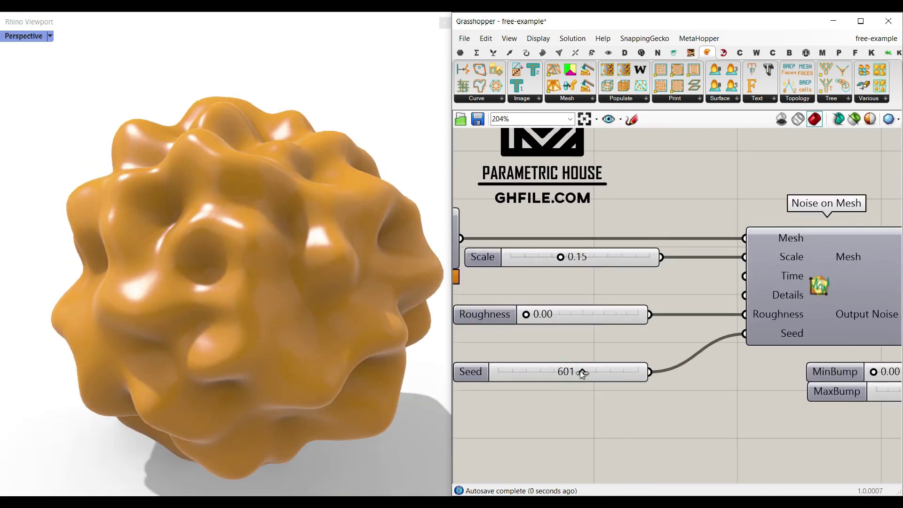
pyautogui.scroll(-3, 658, 321)
pyautogui.scroll(3, 657, 321)
# Bake the bumped MeshBump mesh into Rhino and show the Perspective viewport Shaded.
pyautogui.rightClick(721, 285)
pyautogui.click(740, 305)
pyautogui.click(754, 418)
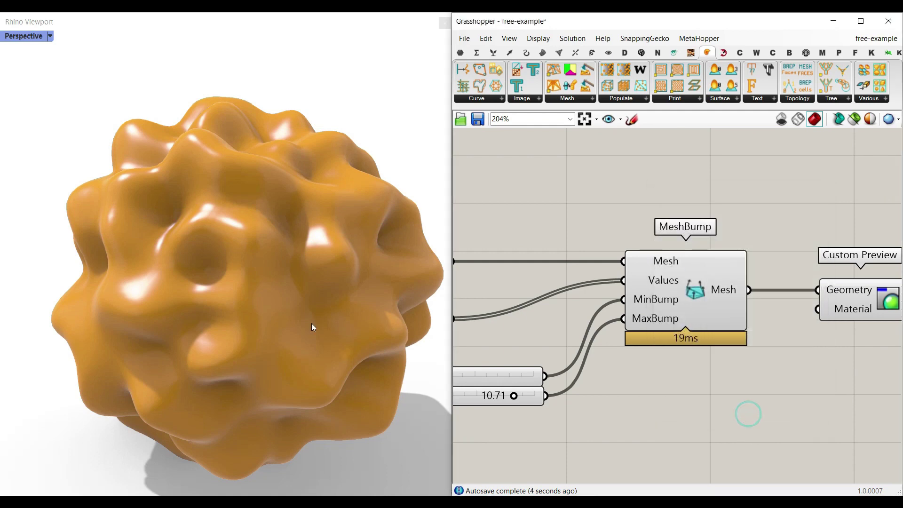
pyautogui.click(50, 36)
pyautogui.click(57, 86)
pyautogui.moveTo(189, 191); pyautogui.dragTo(215, 253, button='right')
pyautogui.scroll(5, 216, 252)
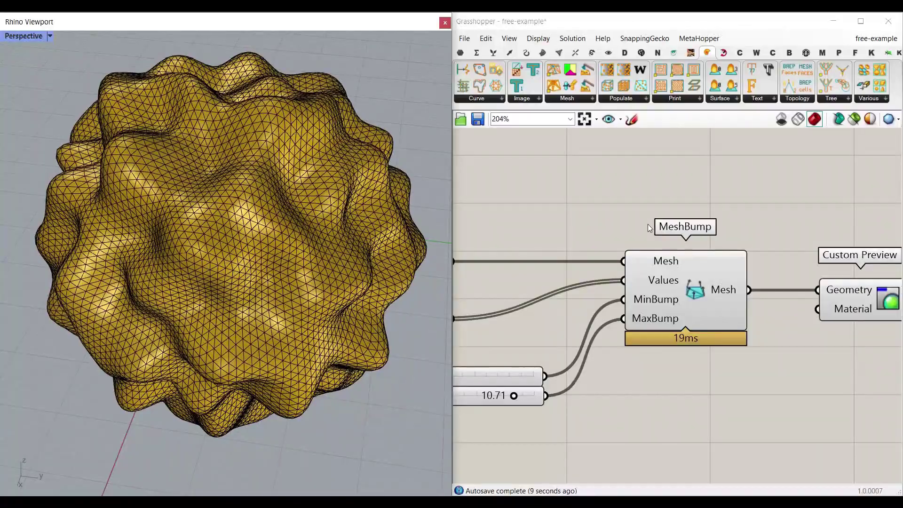